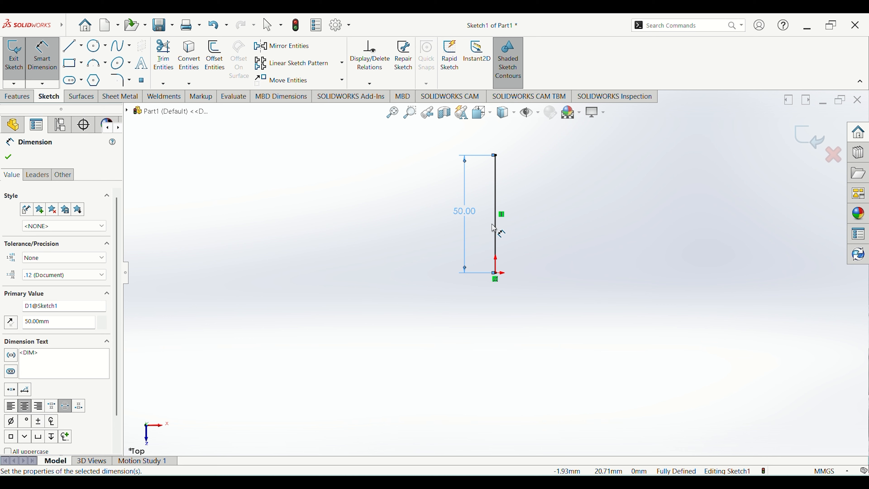
Offset the vertical line 10 mm toward its right side, with Add dimensions on and Select chain and Reverse off
key("Escape")
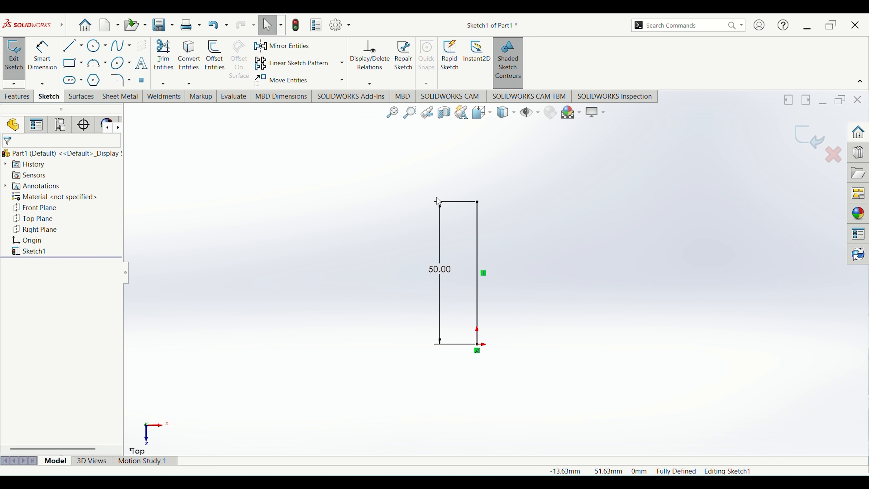
left_click(215, 60)
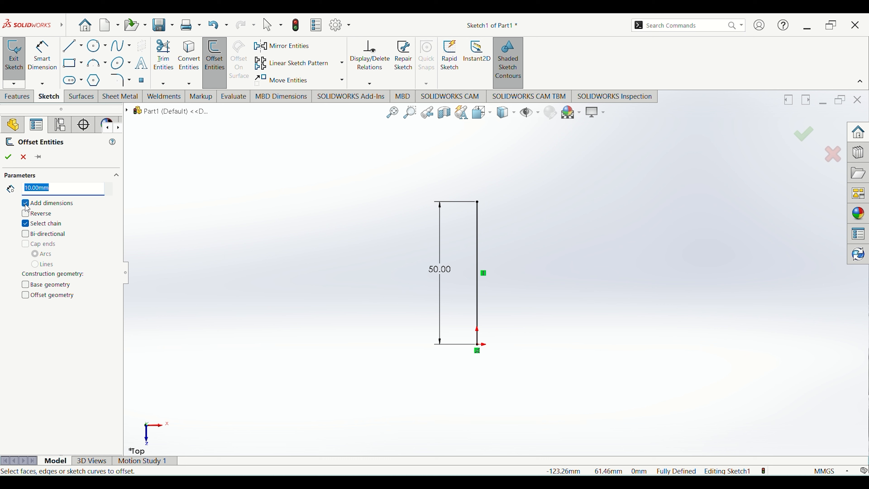
left_click(25, 225)
left_click(478, 256)
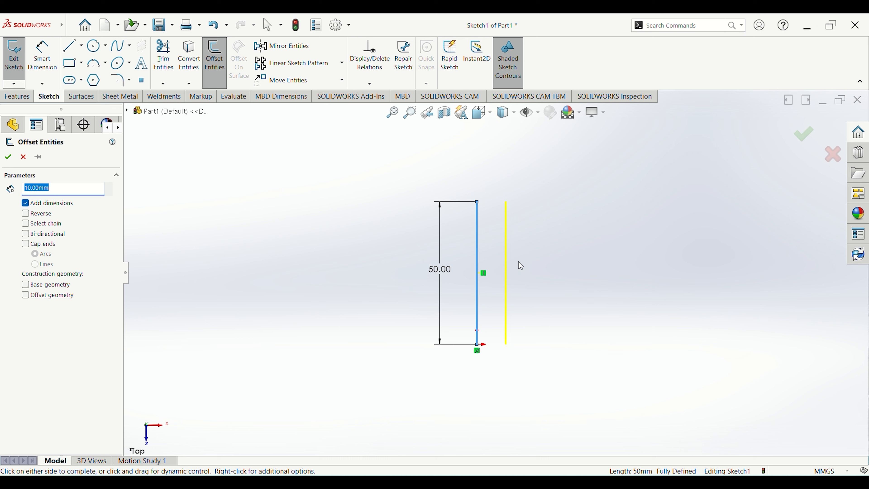
left_click(26, 214)
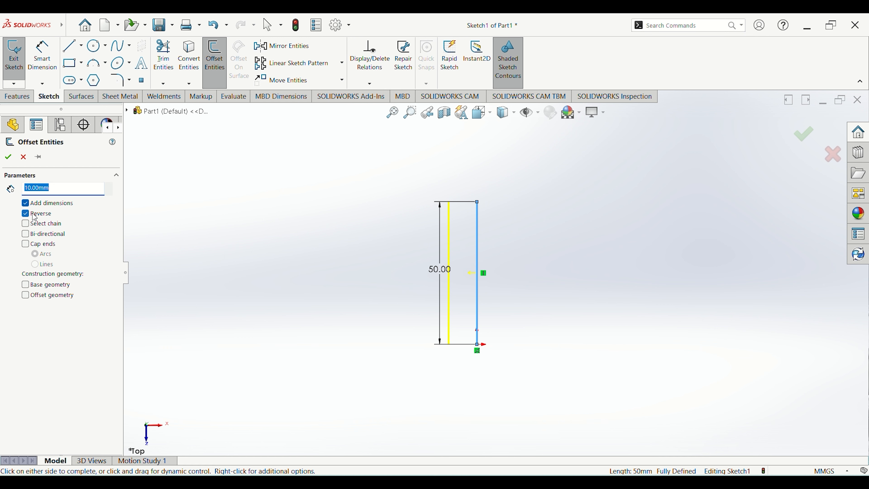
left_click(22, 214)
left_click(25, 215)
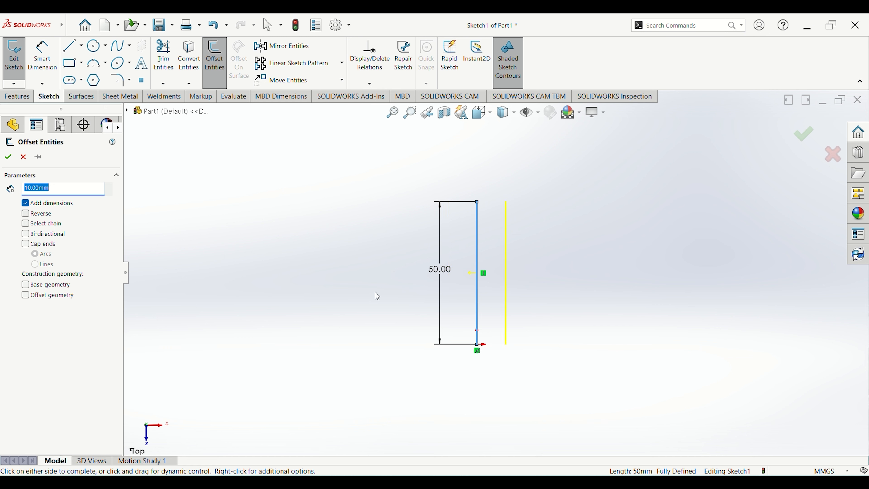
left_click(578, 362)
Reposition the offset distance dimension so its text sits between the two vertical lines
scroll(513, 286, "down", 5)
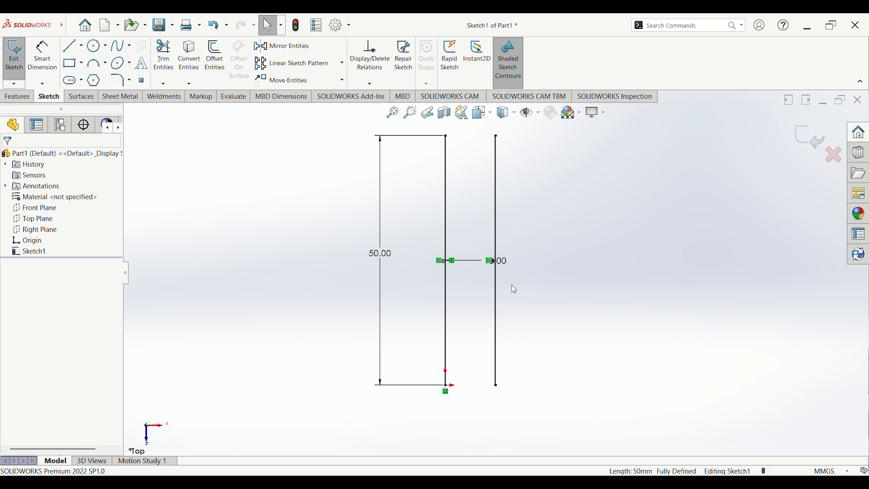
left_click_drag(509, 253, 462, 258)
scroll(460, 274, "up", 3)
left_click(473, 287)
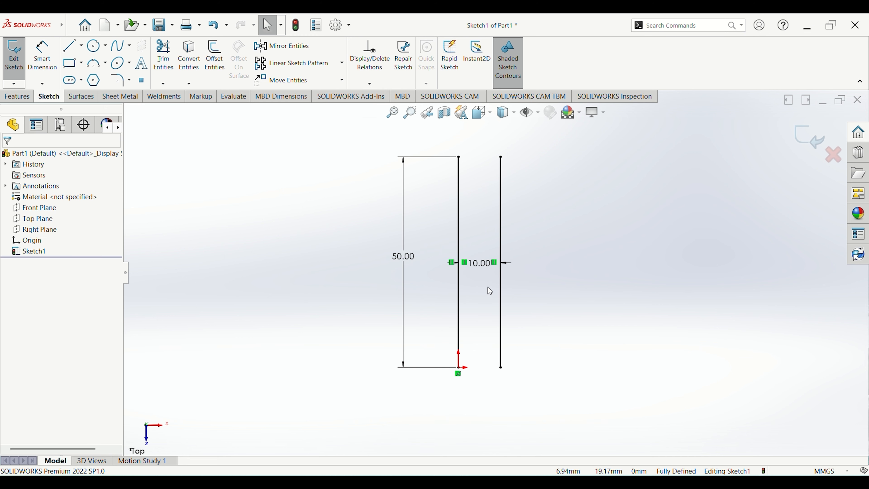
scroll(488, 287, "up", 1)
Offset the second vertical line 10 mm farther outward with Add dimensions off, and undo that offset
left_click(215, 59)
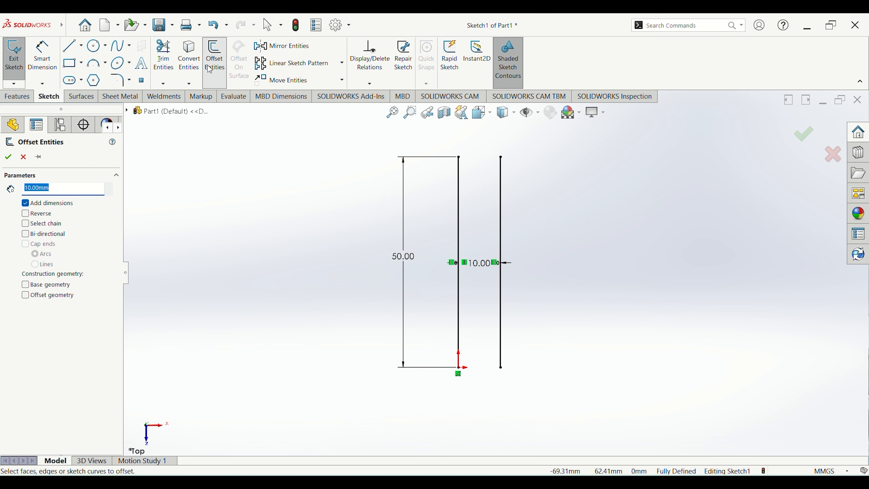
left_click(25, 203)
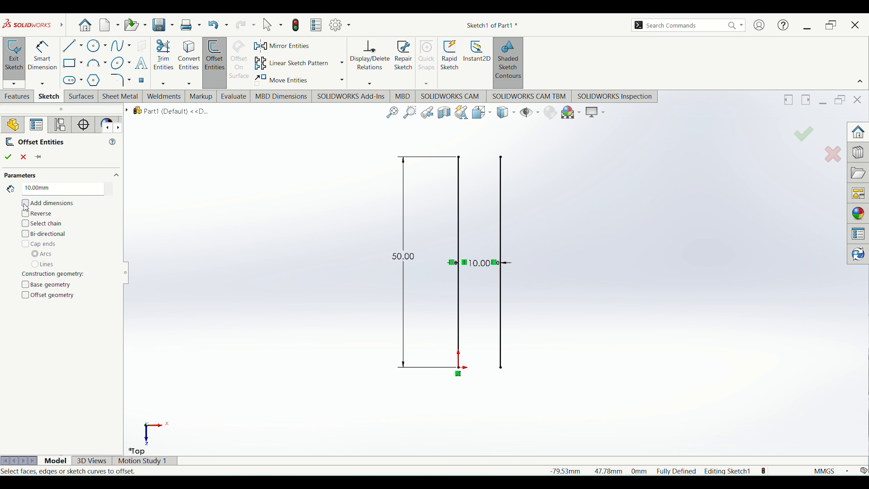
left_click(502, 323)
left_click(571, 322)
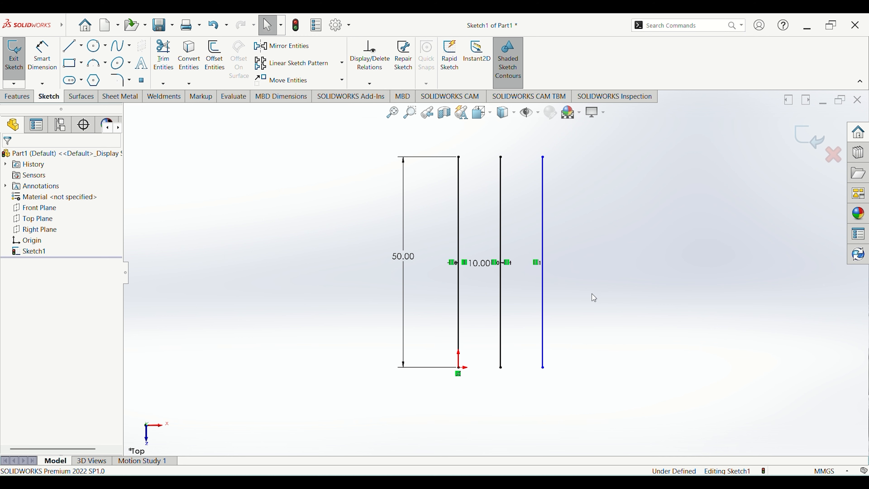
key("ctrl+z")
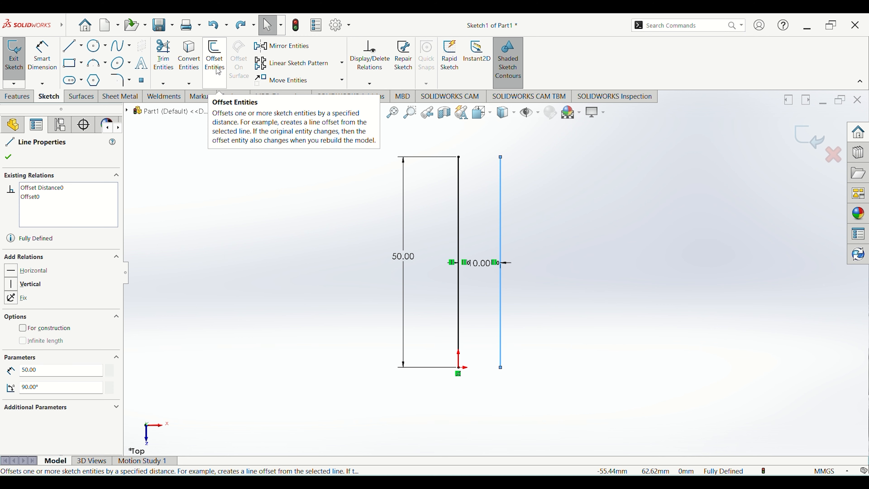
left_click(217, 71)
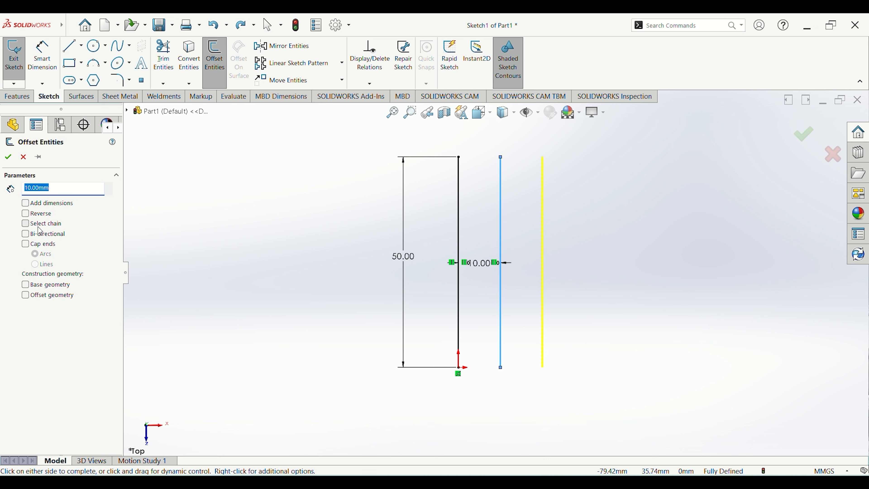
key("Escape")
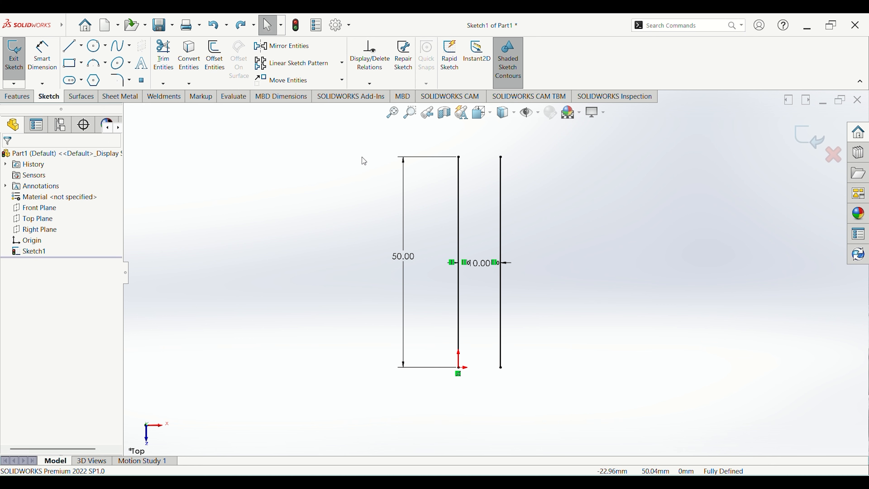
Replace both vertical lines and their dimensions with a corner rectangle about 43 by 27 mm, starting directly above the origin
mouse_move(361, 141)
left_mouse_down()
mouse_move(540, 389)
mouse_move(558, 441)
left_mouse_up()
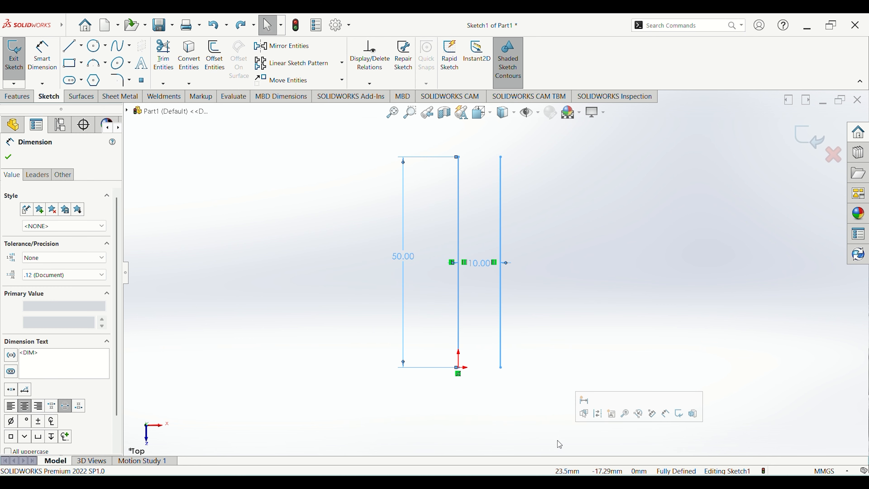
key("Delete")
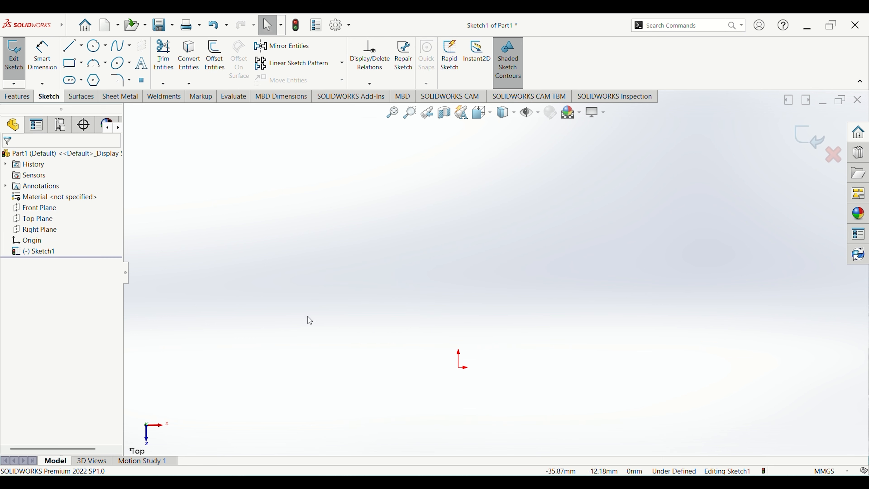
left_click(70, 62)
left_click(459, 331)
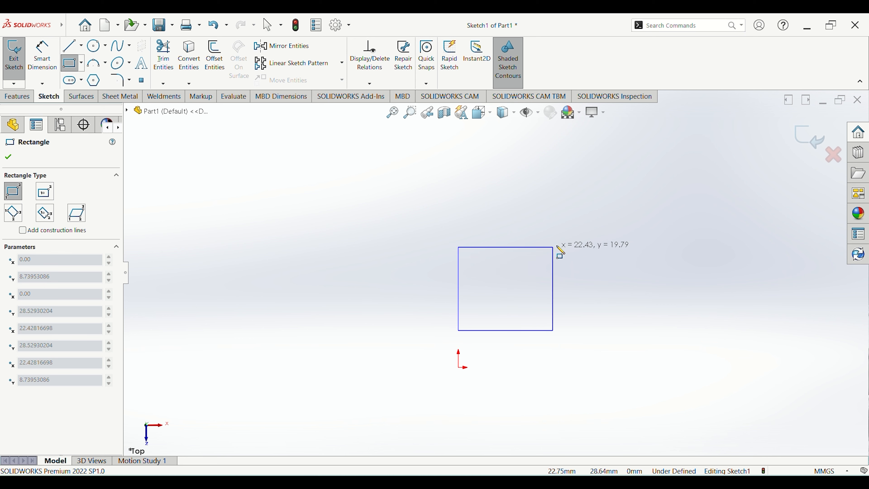
left_click(641, 216)
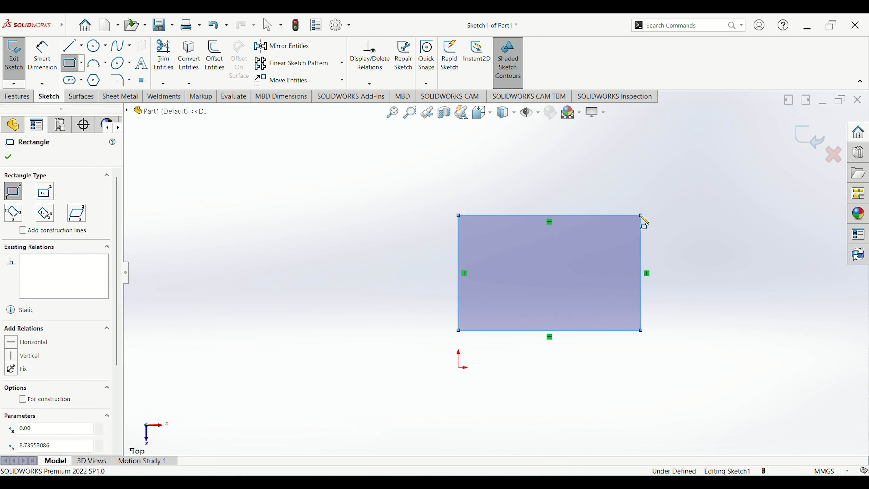
key("Escape")
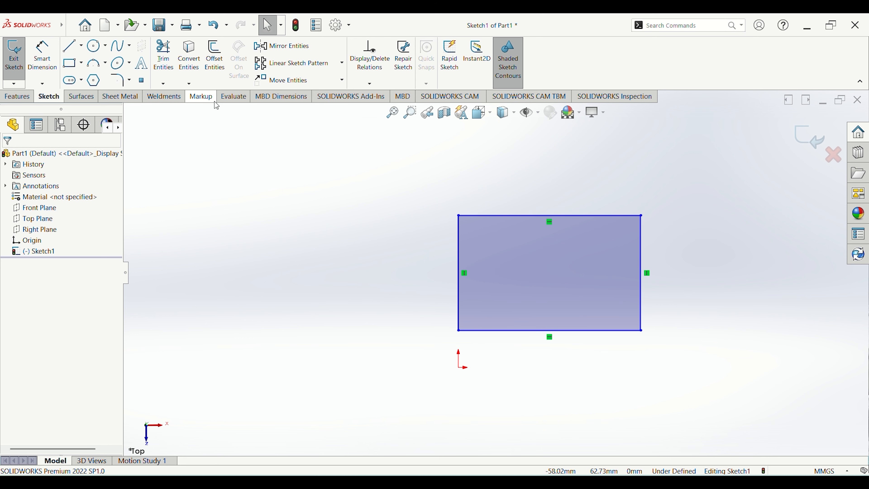
Offset the whole rectangle 10 mm outward with Select chain on, and undo that offset
left_click(217, 67)
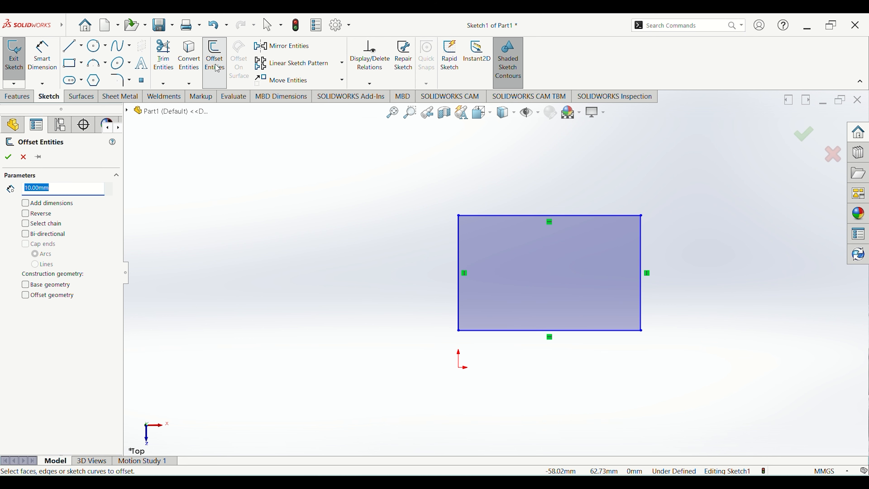
left_click(28, 226)
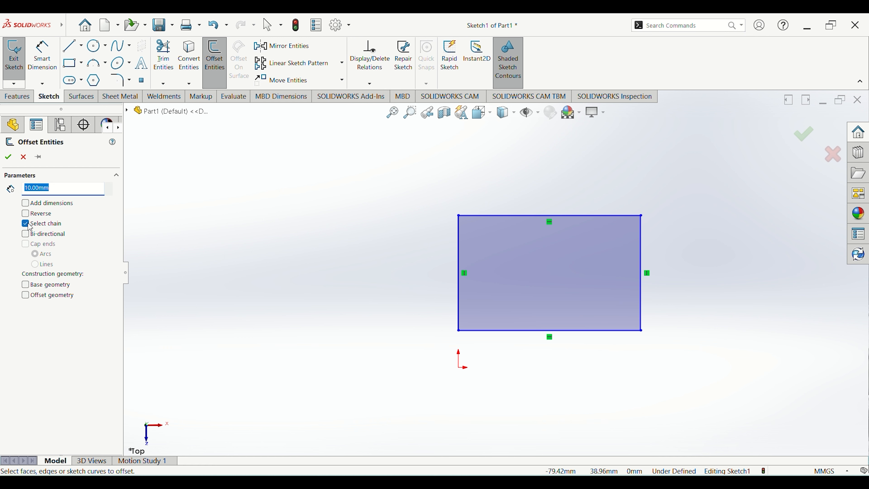
left_click(487, 217)
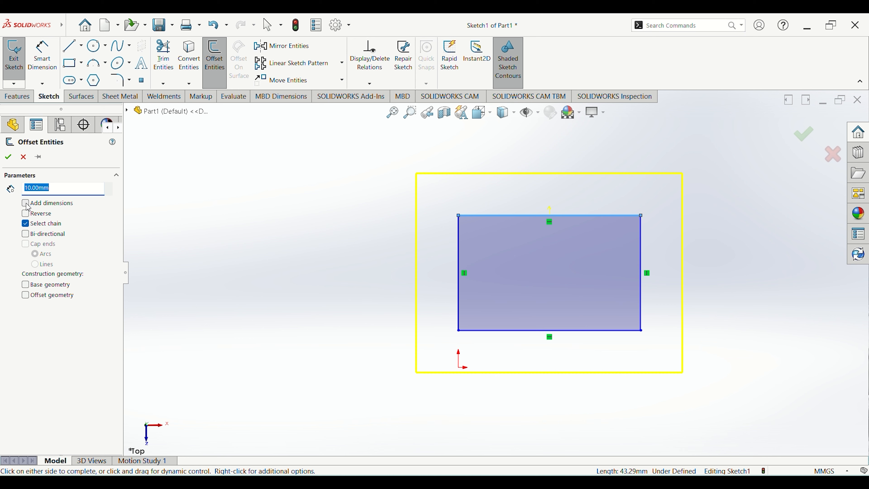
left_click(8, 156)
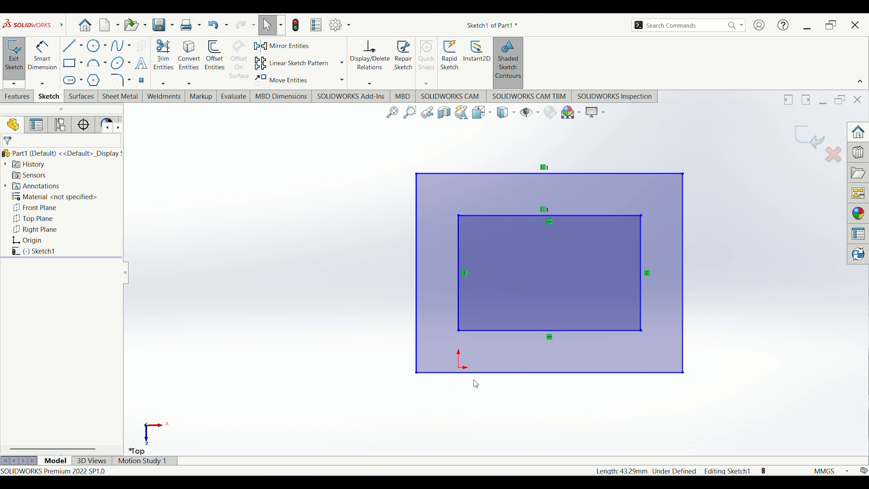
right_click(470, 294)
key("ctrl+z")
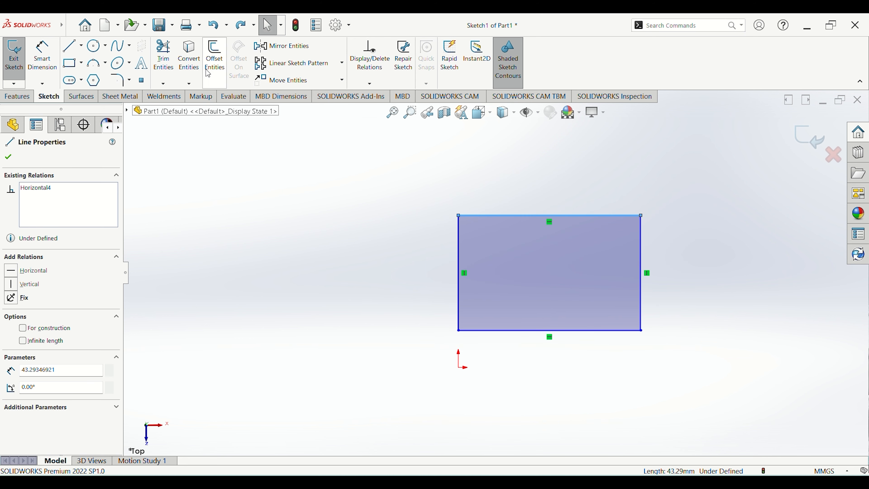
Offset only the rectangle's upper edge 10 mm outward with Select chain off
left_click(214, 56)
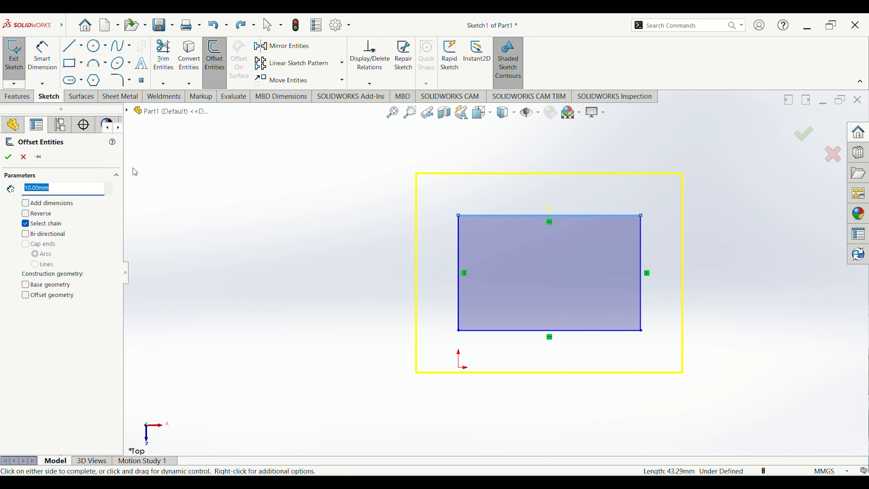
left_click(27, 224)
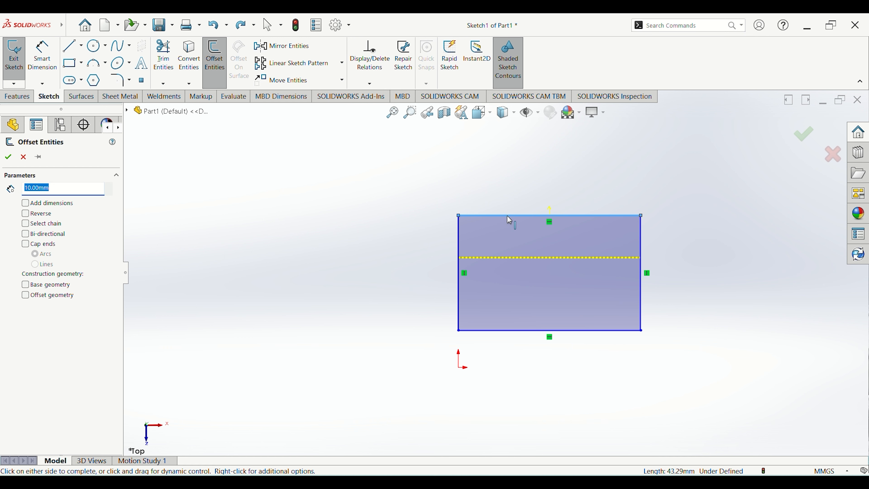
scroll(562, 228, "up", 2)
scroll(554, 233, "down", 4)
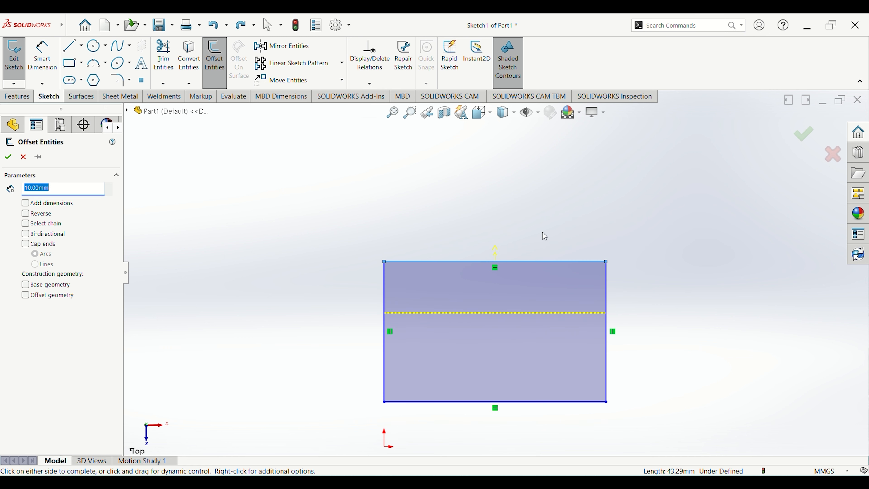
left_click(509, 206)
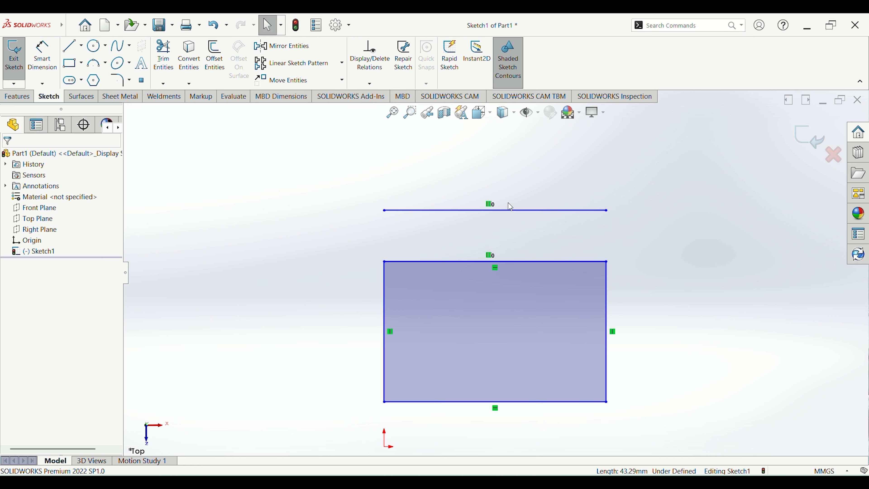
Offset the rectangle's right edge 10 mm inward, and undo both single-edge offsets
left_click(214, 68)
left_click(607, 322)
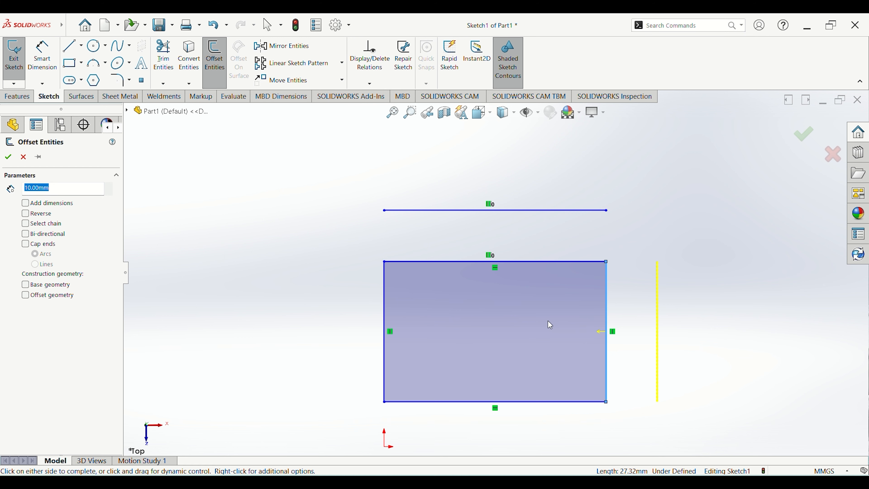
left_click(555, 325)
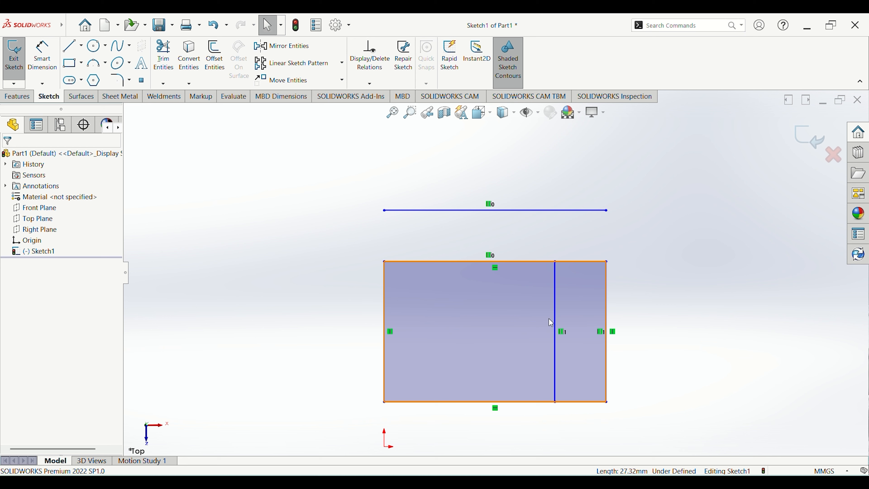
key("ctrl+z")
key("ctrl+z")
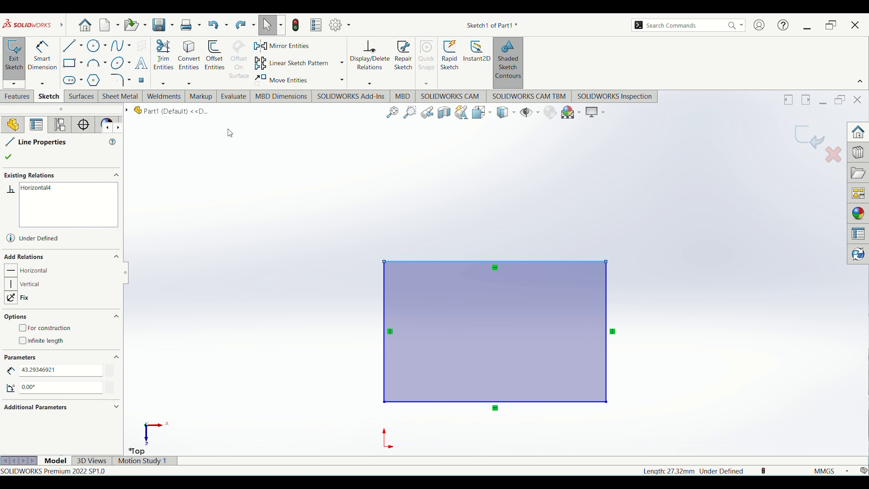
Offset the whole rectangle 10 mm inward with Select chain on, and undo that offset
left_click(214, 57)
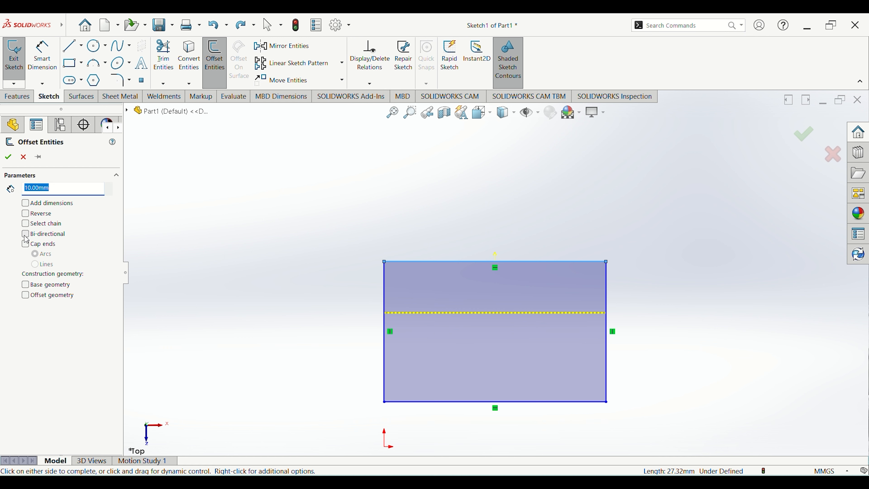
left_click(25, 223)
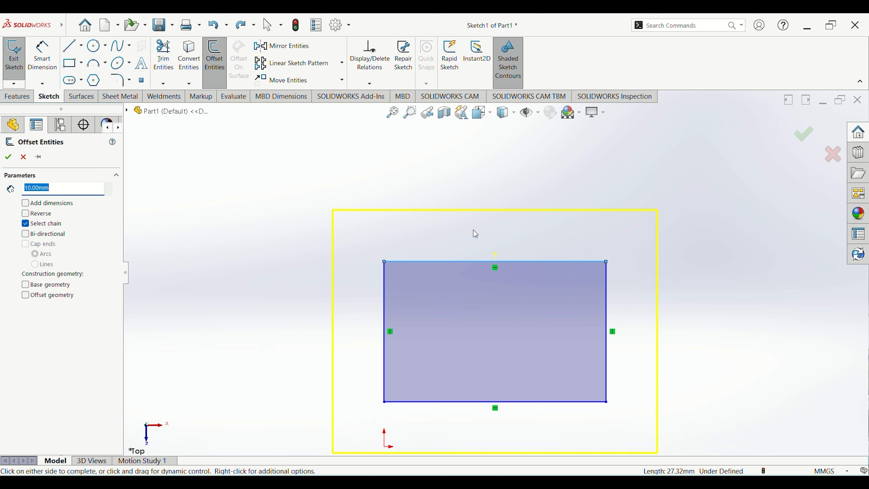
left_click(476, 297)
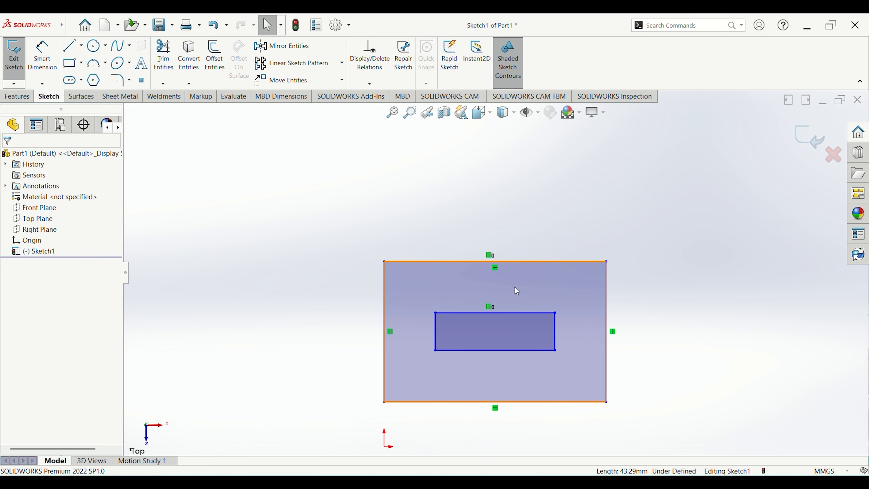
key("ctrl+z")
Delete the entire rectangle from the sketch
left_click(321, 243)
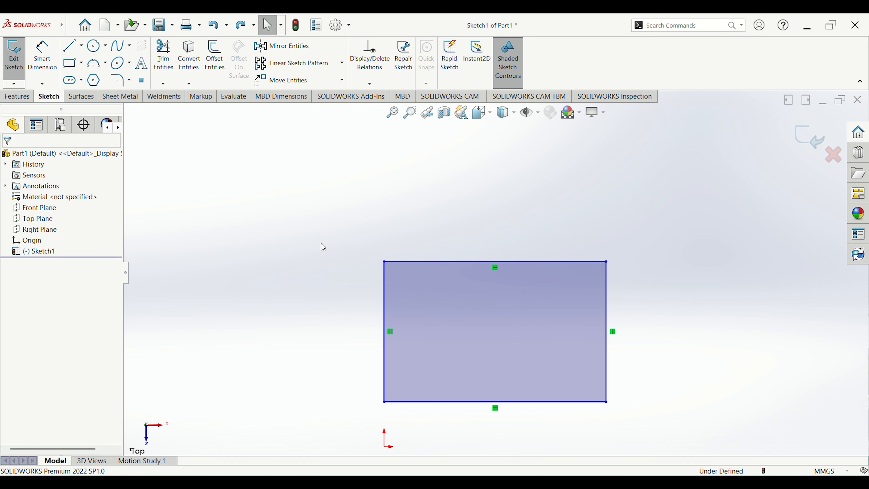
left_click(455, 326)
key("Delete")
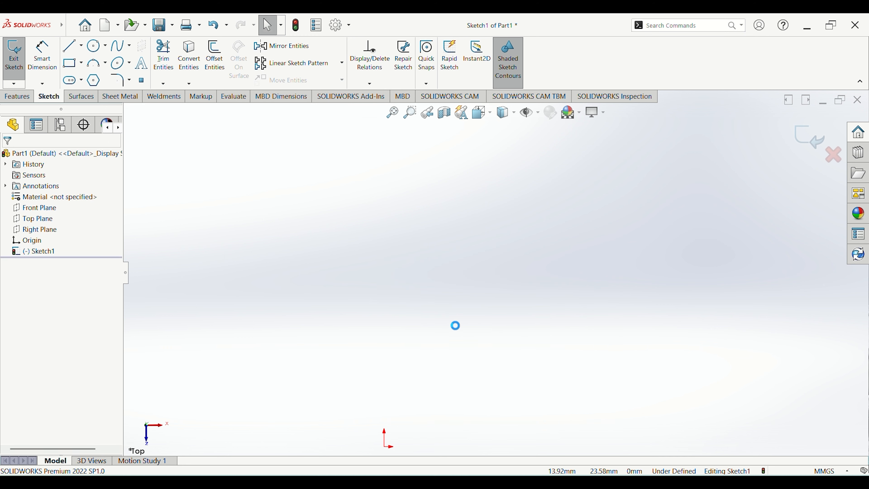
Sketch a vertical line about 31 mm long above and slightly to the right of the origin
left_click(212, 63)
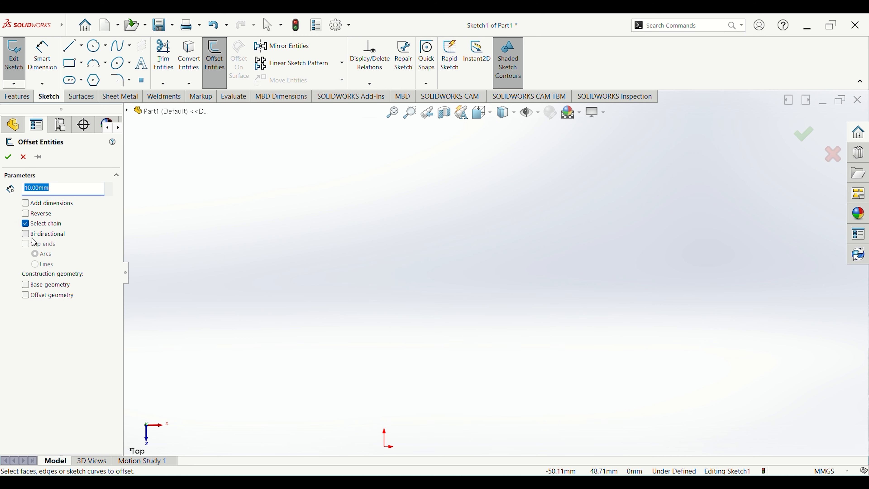
left_click(70, 46)
left_click(410, 353)
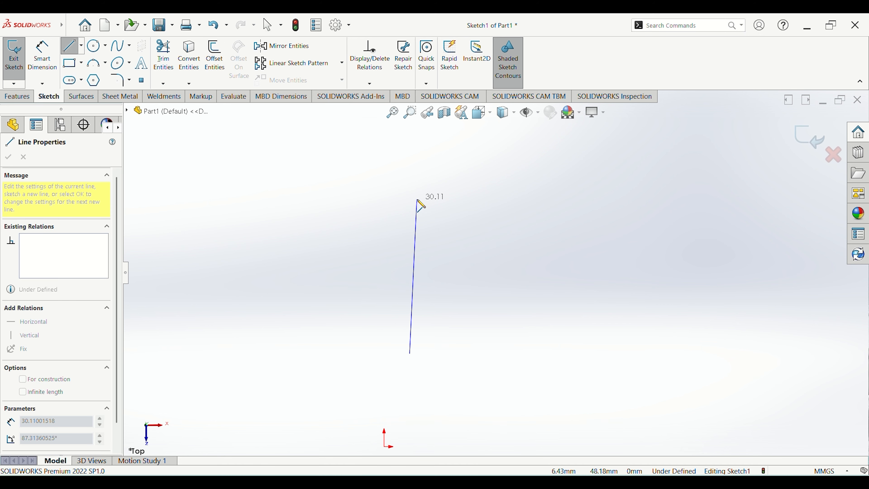
left_click(410, 191)
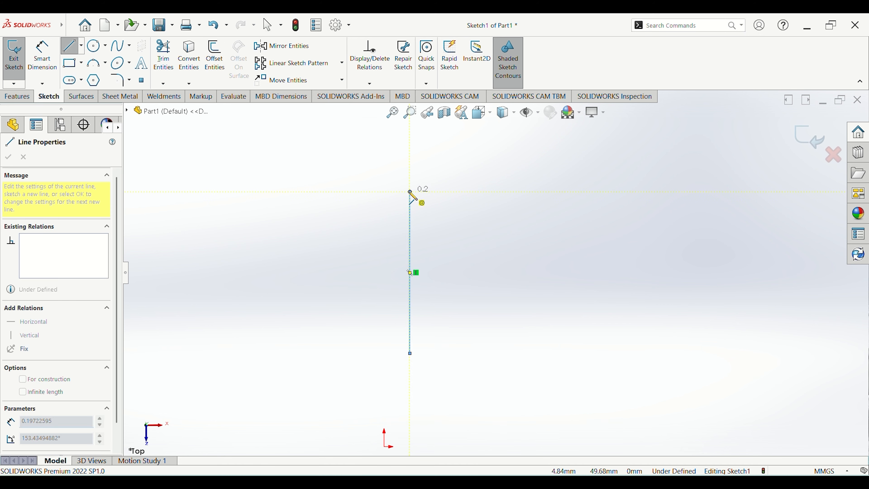
key("Escape")
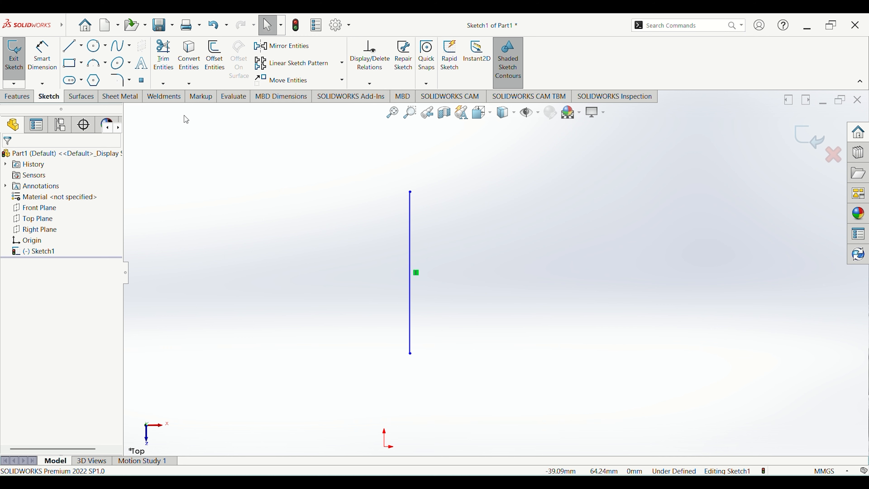
Offset the vertical line 10 mm to both sides with Bi-directional on and Select chain off
left_click(215, 62)
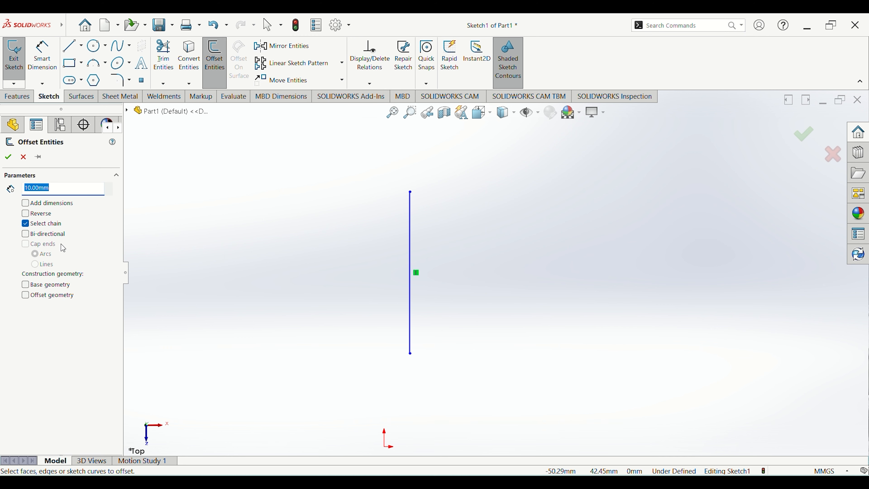
left_click(25, 236)
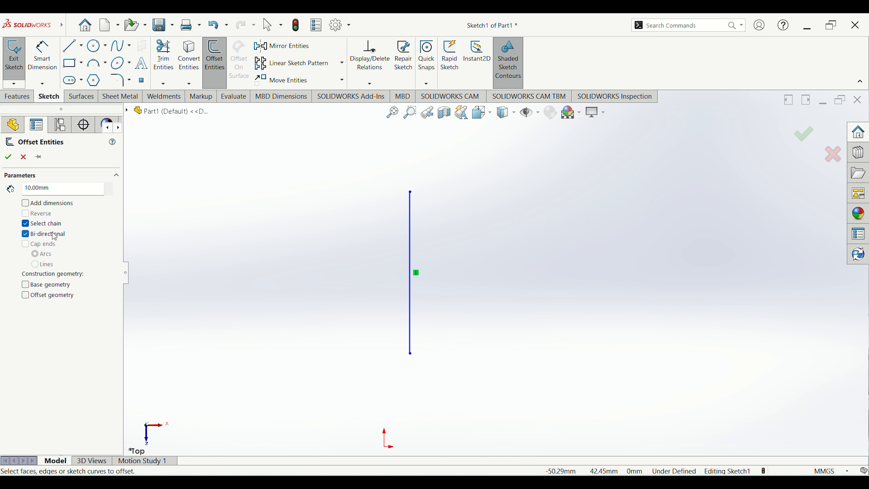
left_click(25, 224)
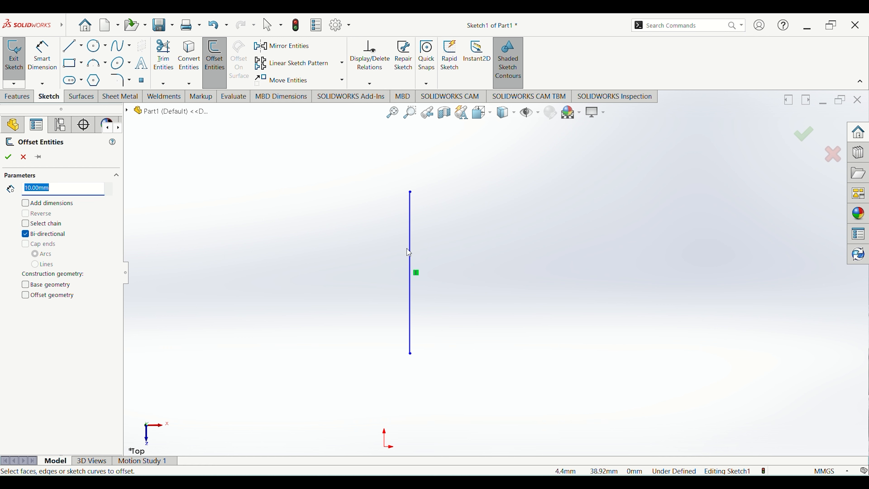
left_click(409, 259)
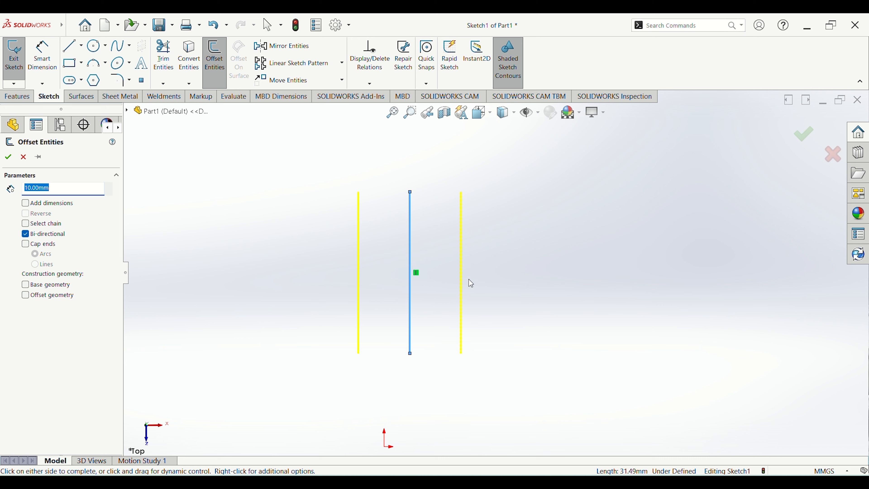
left_click(330, 283)
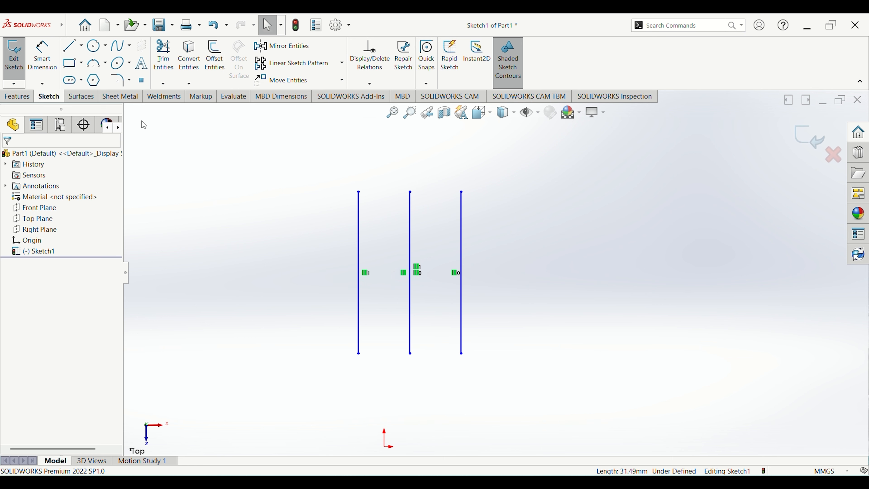
Sketch a corner rectangle about 40 mm wide to the right of the three vertical lines
left_click(71, 63)
mouse_move(538, 244)
left_mouse_down()
mouse_move(649, 360)
mouse_move(746, 376)
left_mouse_up()
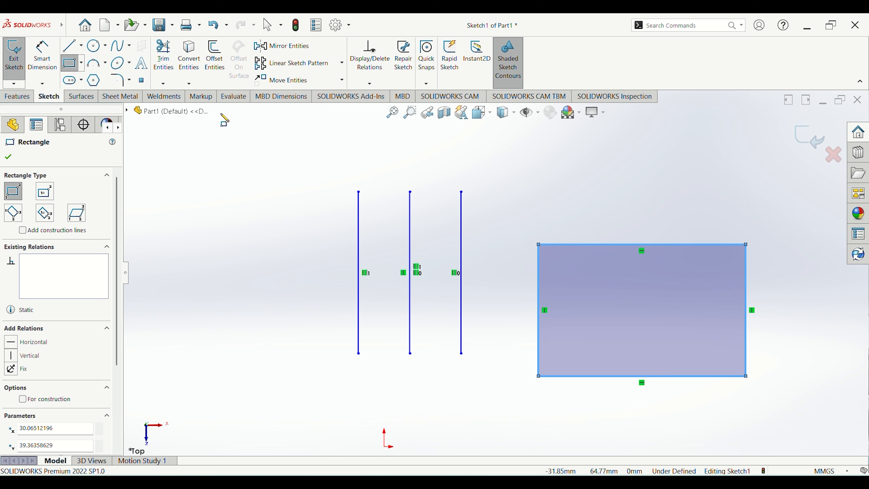
Offset the whole rectangle 10 mm both inward and outward with Select chain and Bi-directional on, and undo that offset
left_click(215, 65)
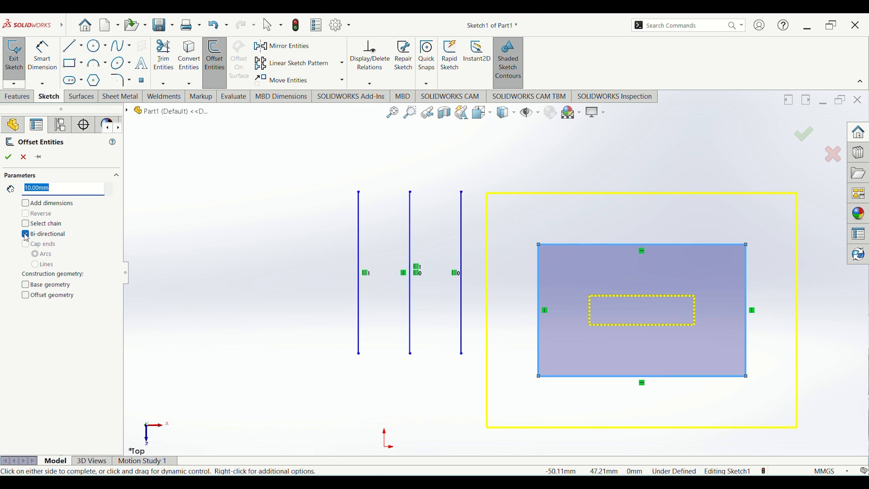
left_click(26, 224)
left_click(616, 222)
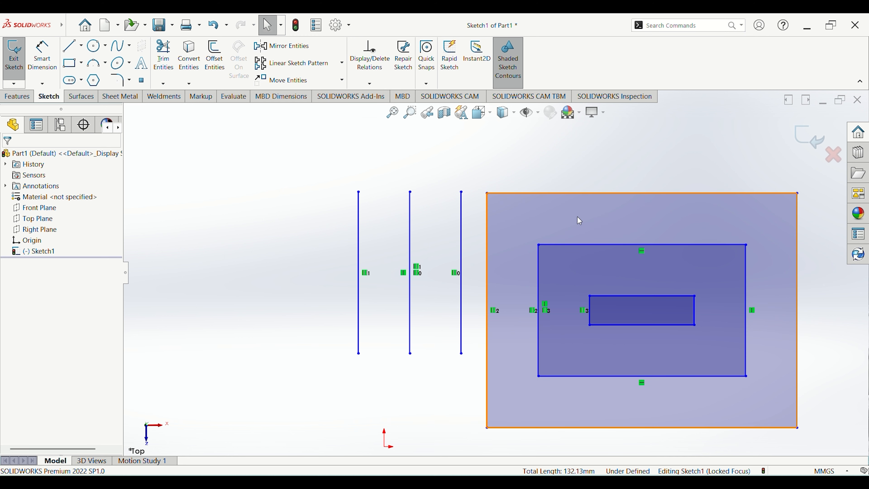
key("ctrl+z")
Offset the leftmost vertical line 10 mm to its left with Bi-directional off, and undo that offset
left_click(215, 62)
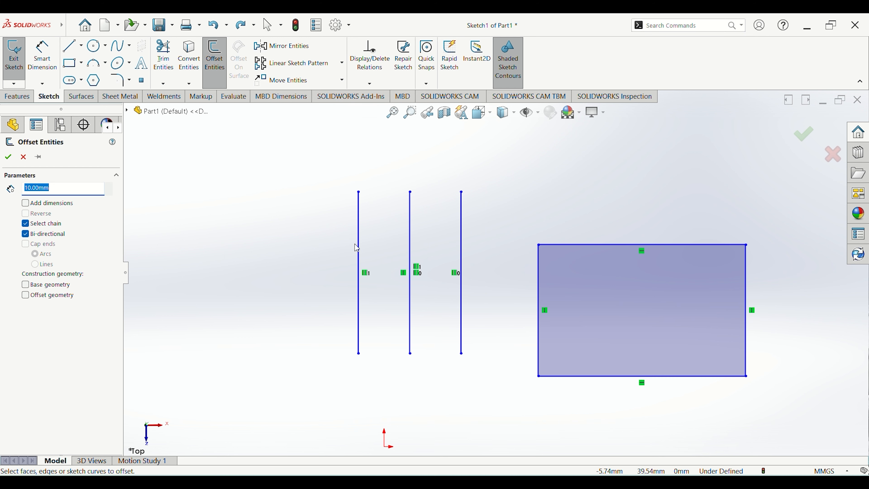
left_click(46, 236)
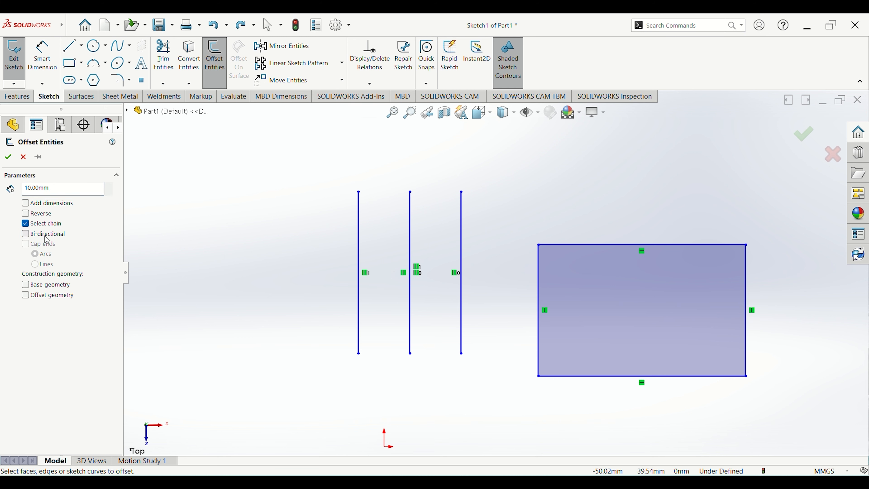
left_click(358, 254)
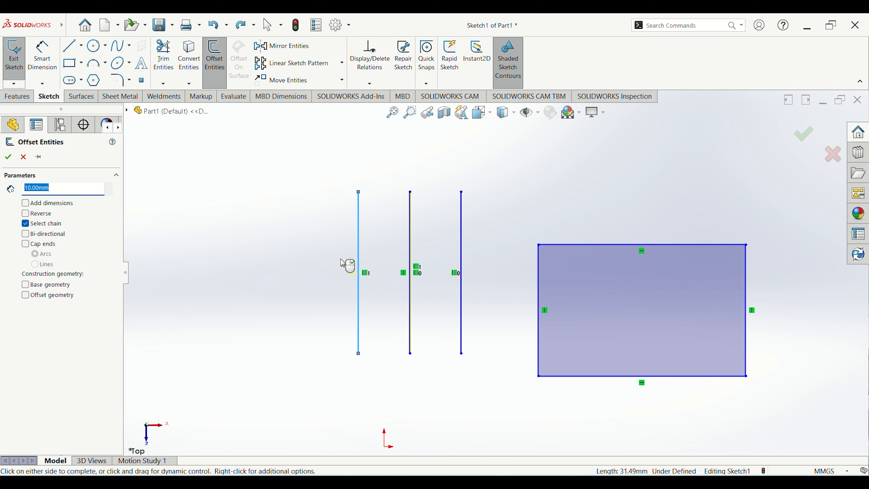
left_click(316, 265)
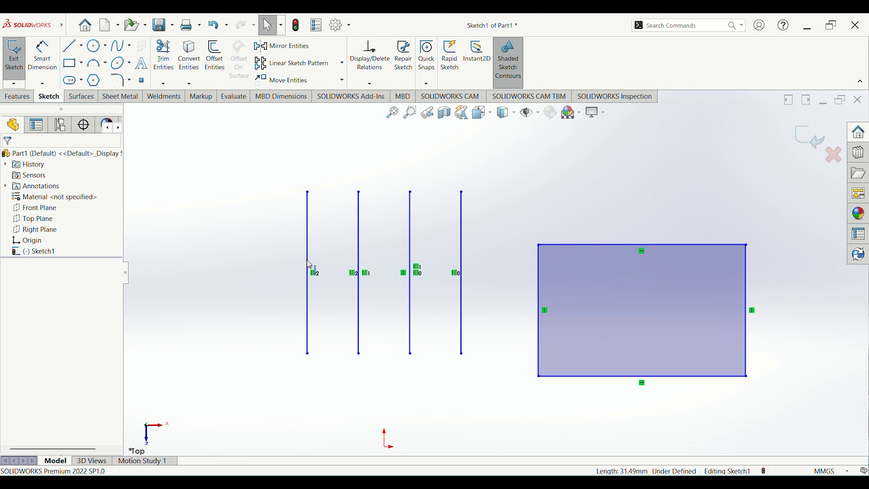
key("ctrl+z")
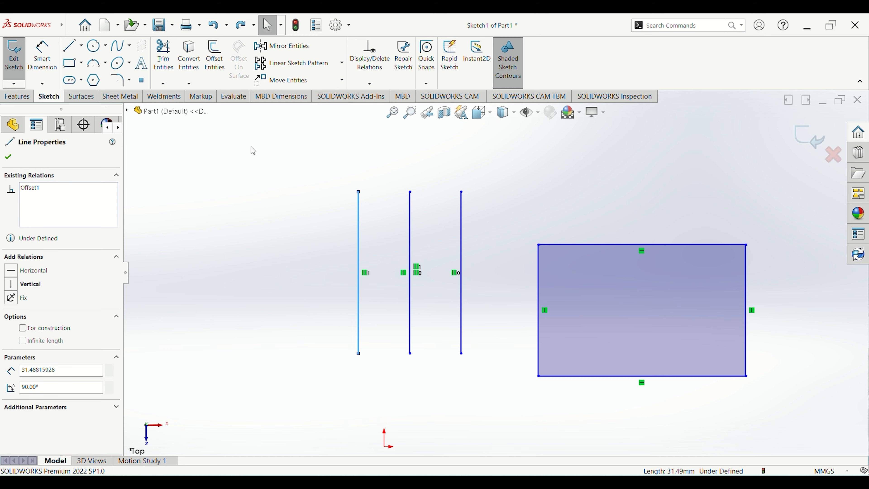
Offset the leftmost vertical line 10 mm toward the middle line with arc-capped ends, previewing line caps before returning to arcs
left_click(215, 60)
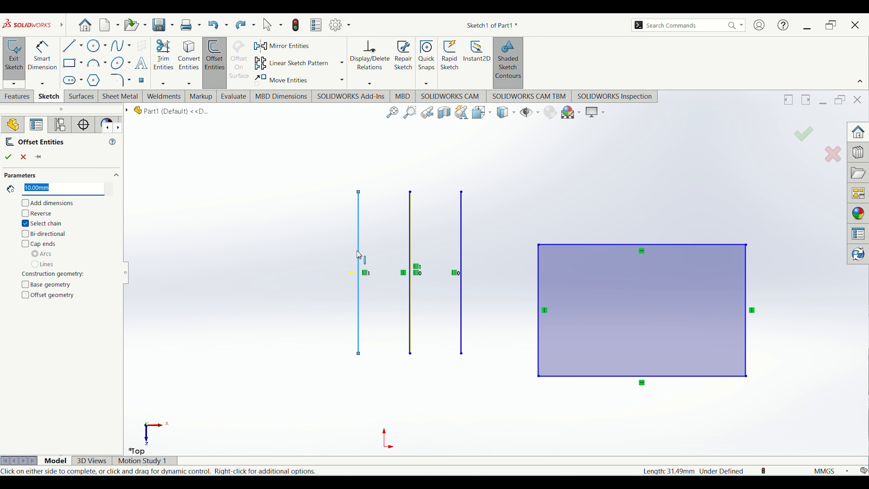
left_click(24, 243)
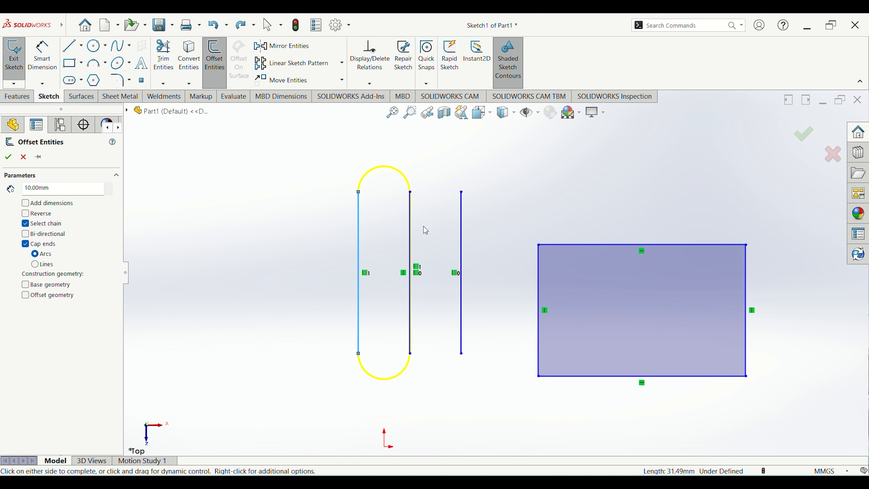
left_click(35, 265)
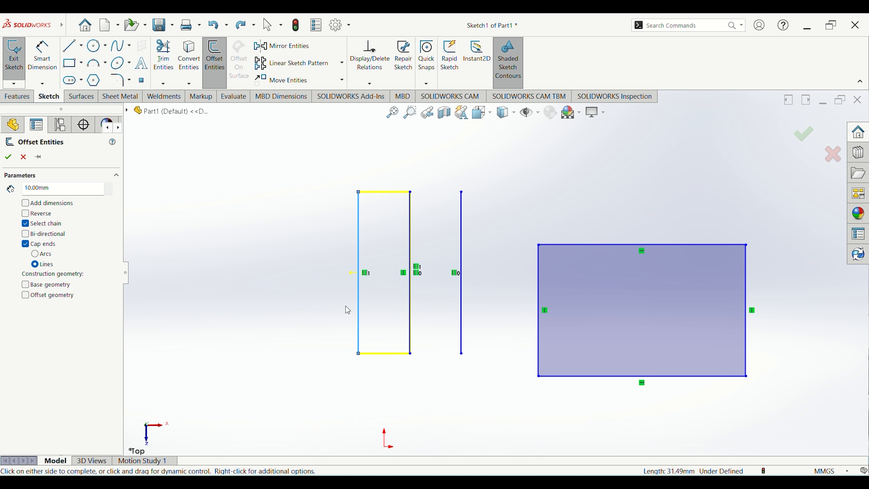
left_click(35, 254)
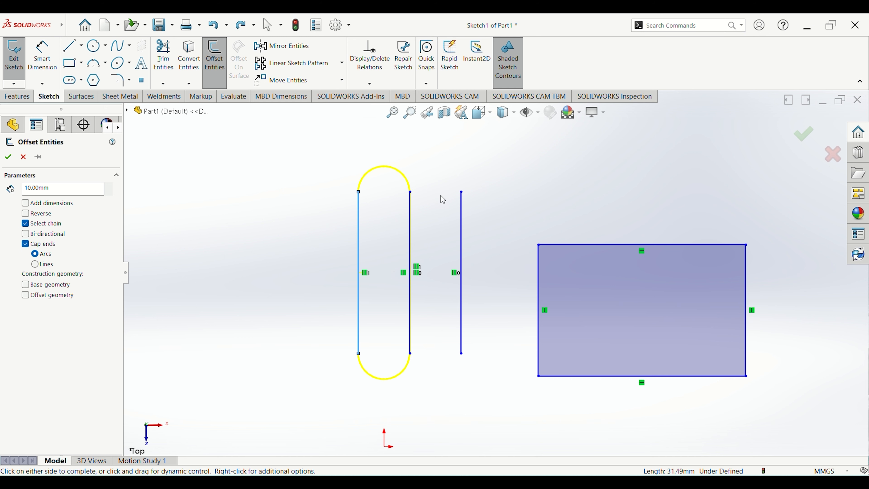
left_click(8, 157)
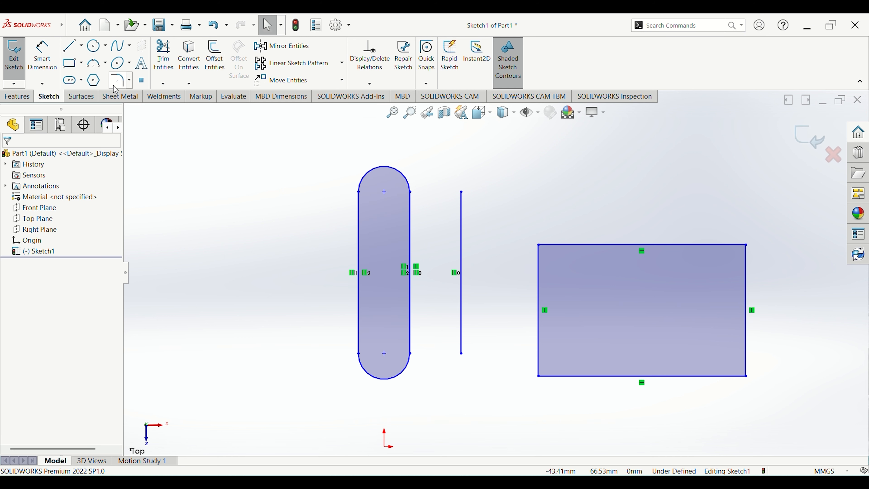
Offset the rectangle 10 mm outward with its base geometry turned into construction lines, check its upper edge, and undo that offset
left_click(67, 65)
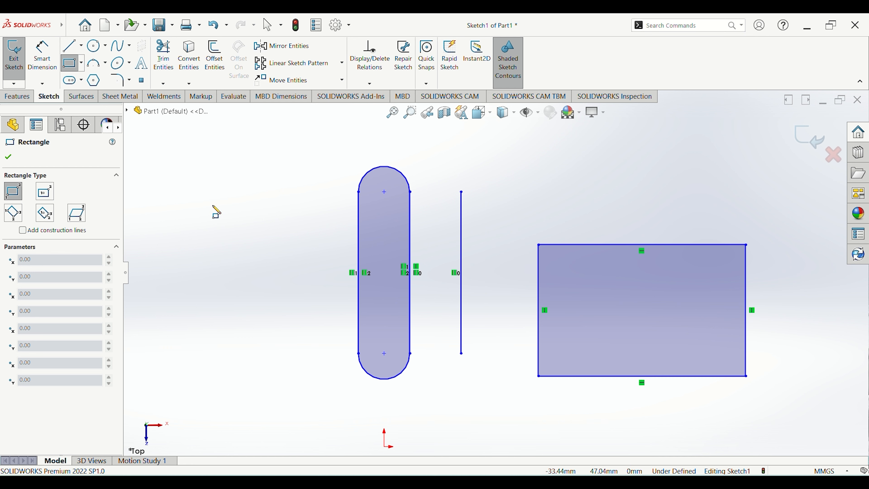
key("Escape")
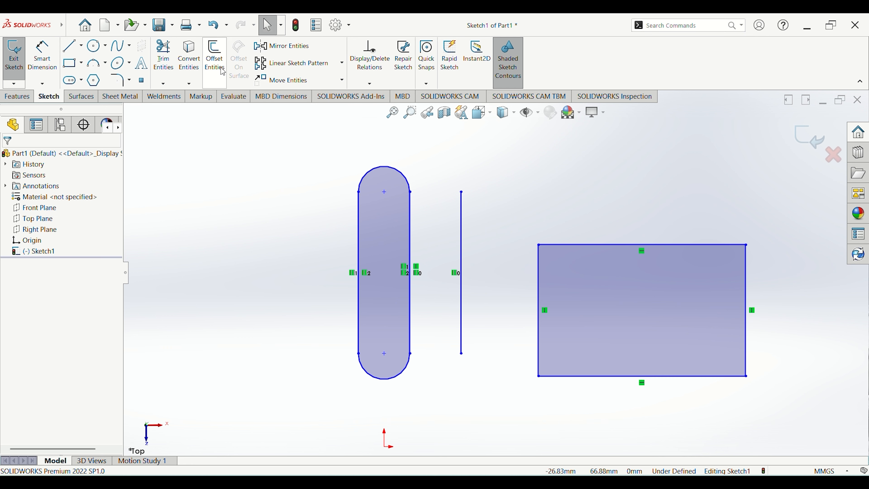
left_click(222, 71)
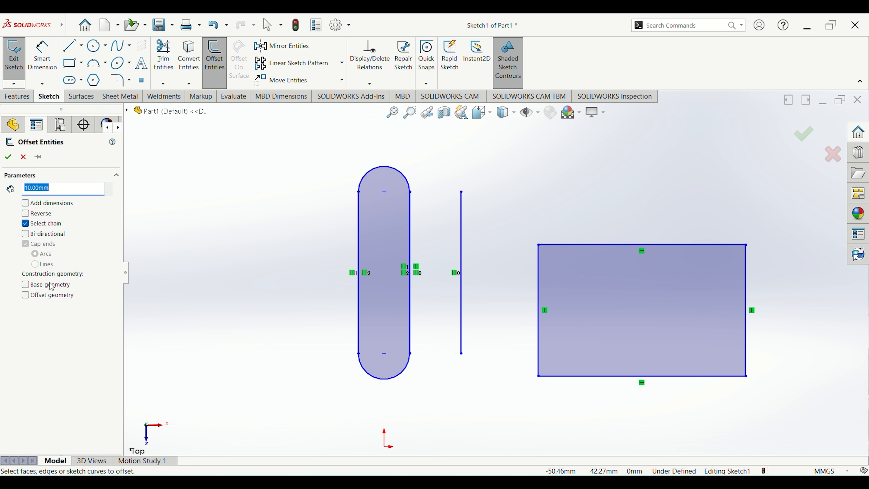
left_click(26, 286)
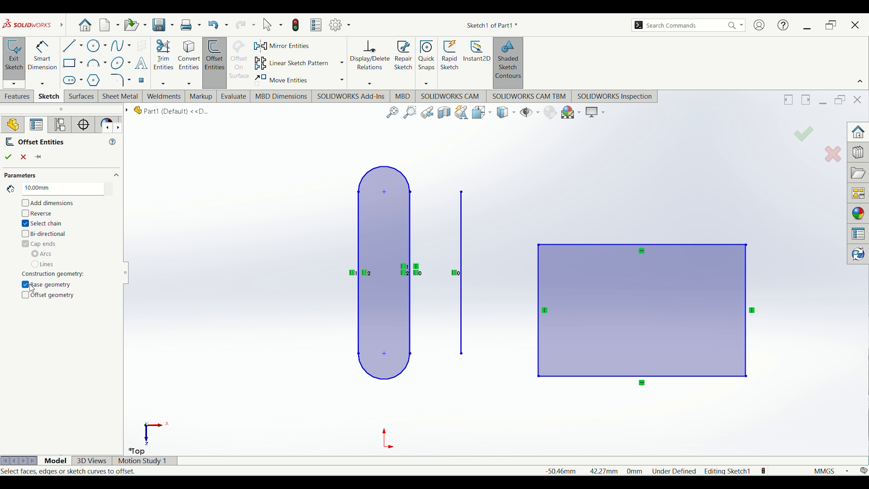
left_click(576, 245)
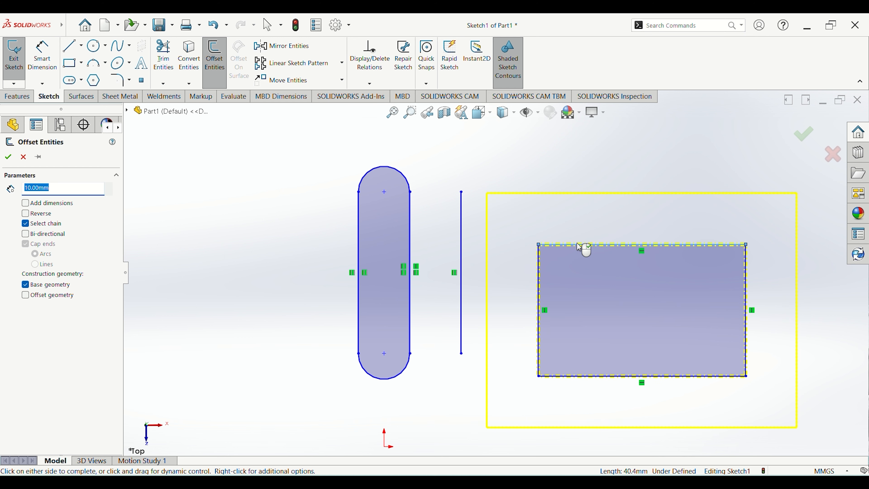
left_click(596, 225)
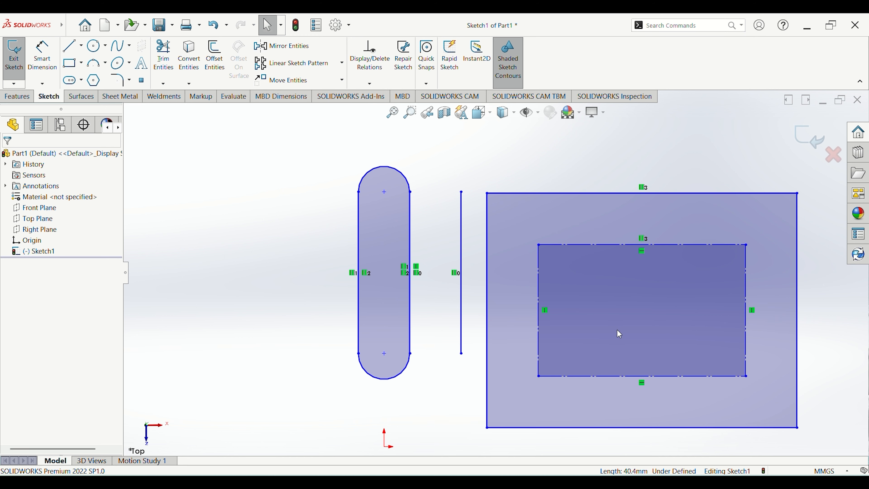
left_click(594, 245)
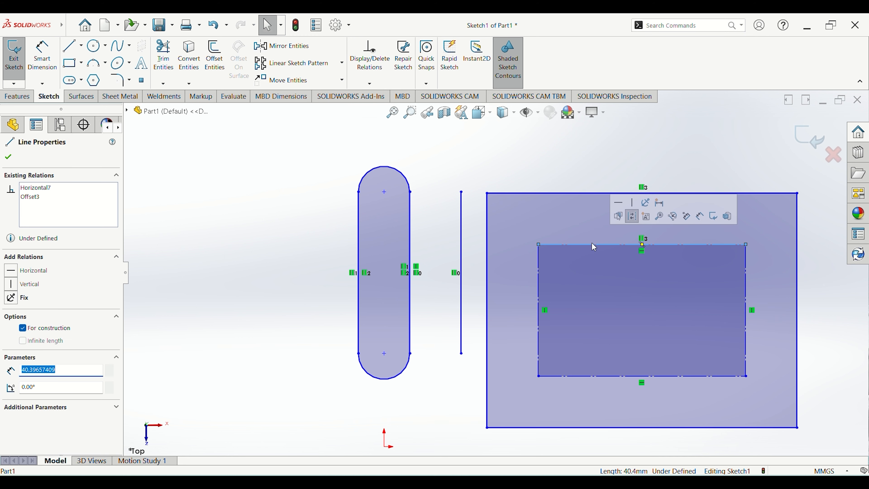
key("Escape")
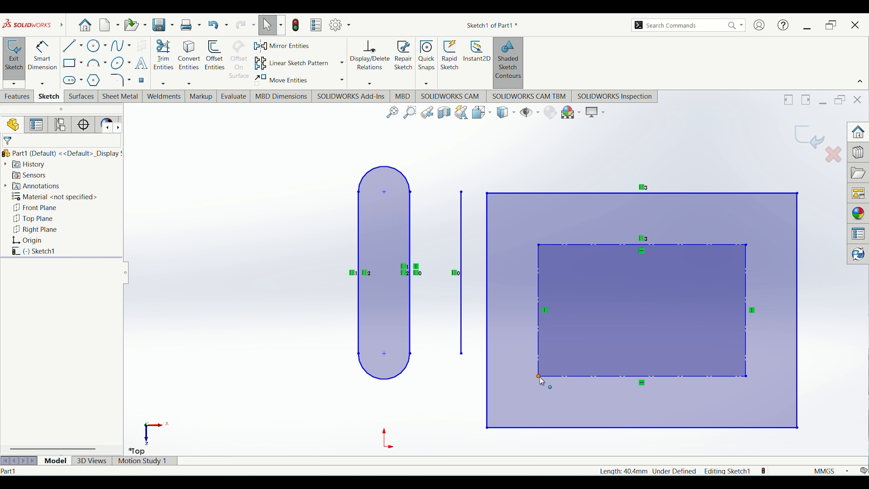
key("ctrl+z")
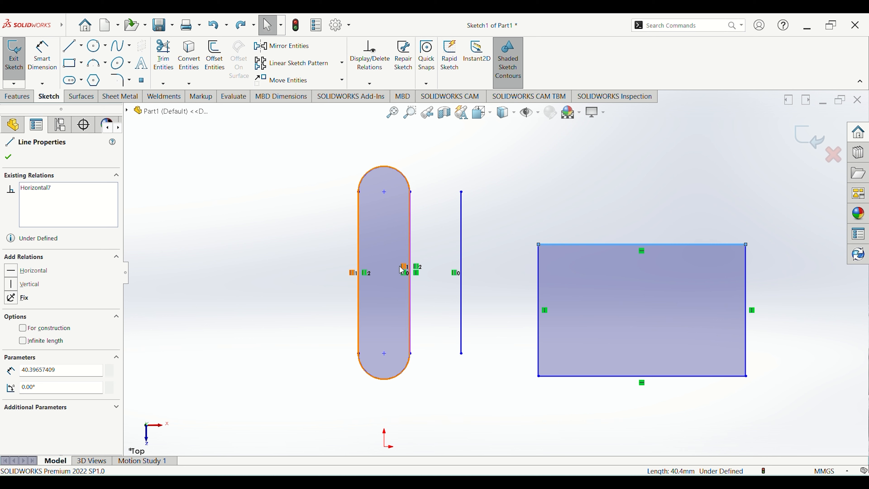
Offset the rectangle 10 mm outward with both base and offset geometry as construction lines, and undo that offset
left_click(323, 253)
left_click(223, 70)
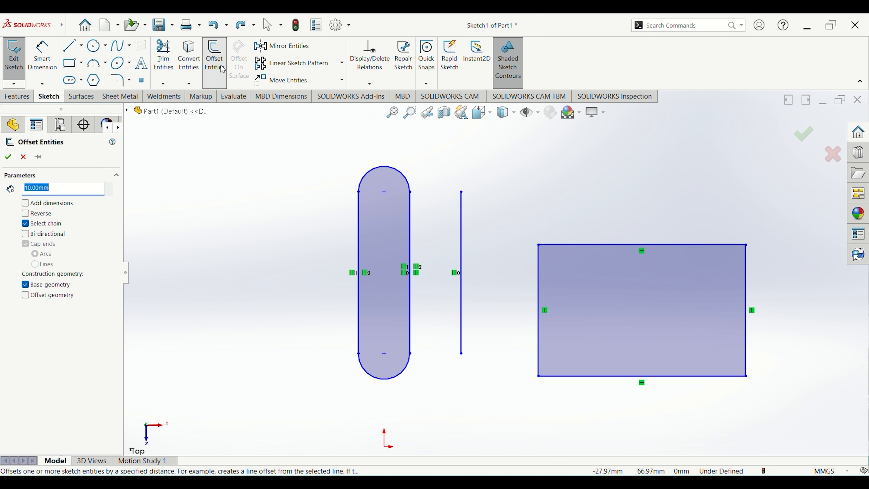
left_click(26, 295)
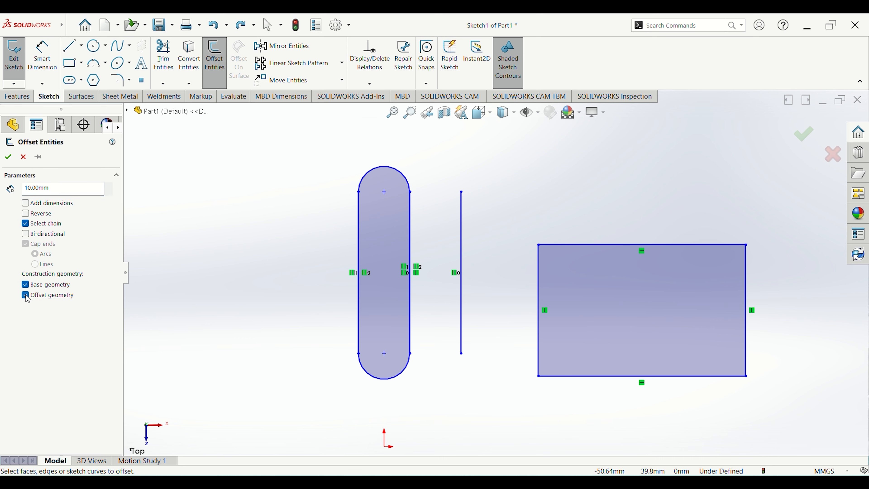
left_click(627, 248)
left_click(646, 217)
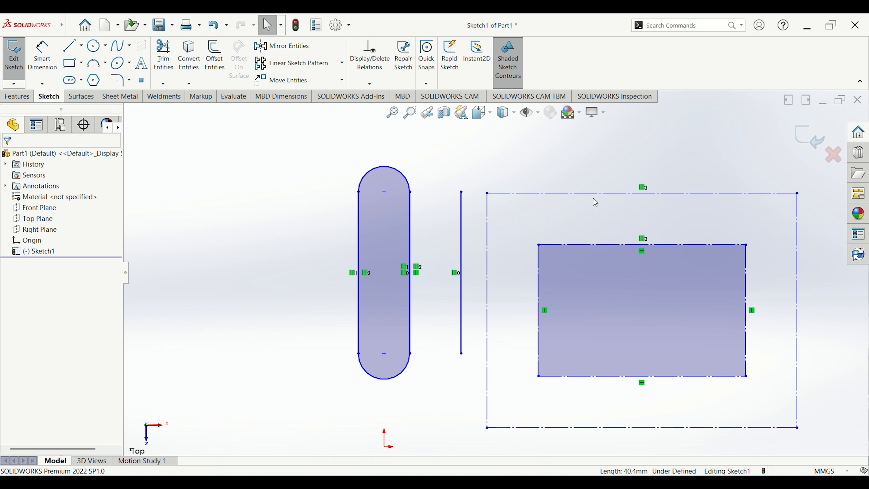
key("ctrl+z")
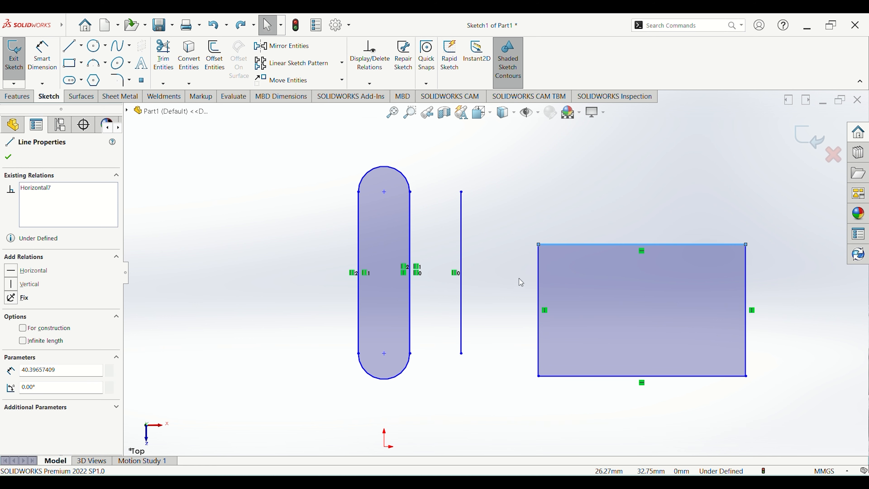
Convert all four sides of the rectangle to construction lines
left_click(658, 286)
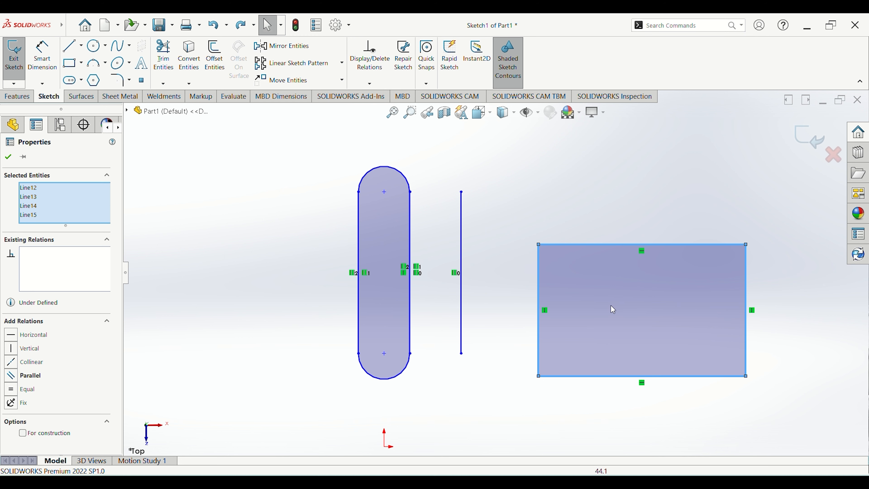
left_click(22, 434)
left_click(216, 397)
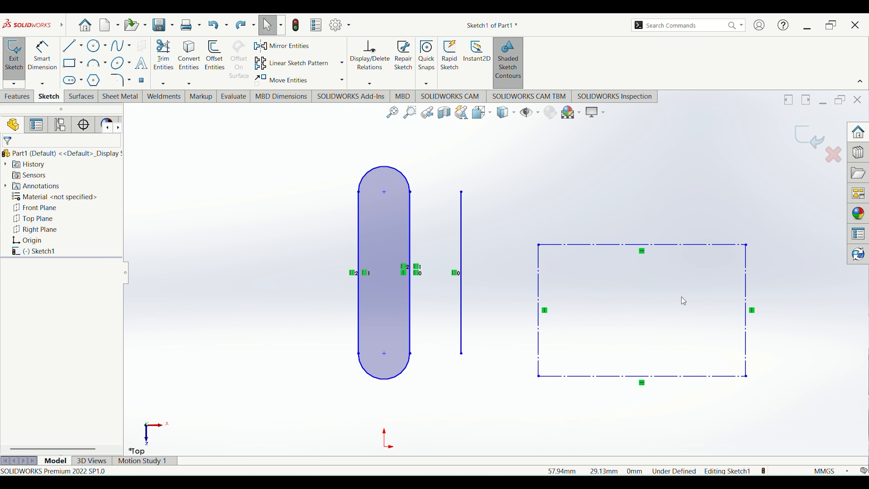
Select every entity in the sketch, including the slot shape, the single line and the rectangle, and delete them
scroll(483, 284, "down", 2)
scroll(481, 284, "up", 2)
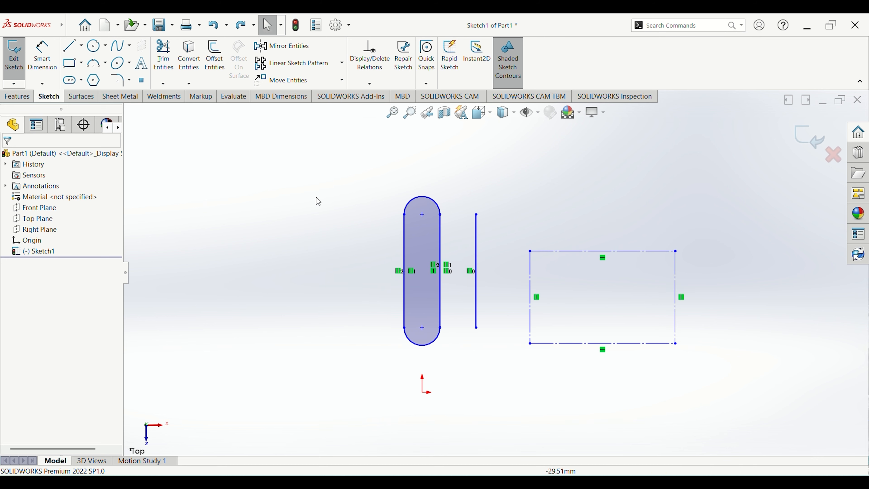
mouse_move(296, 167)
left_mouse_down()
mouse_move(686, 413)
mouse_move(718, 423)
left_mouse_up()
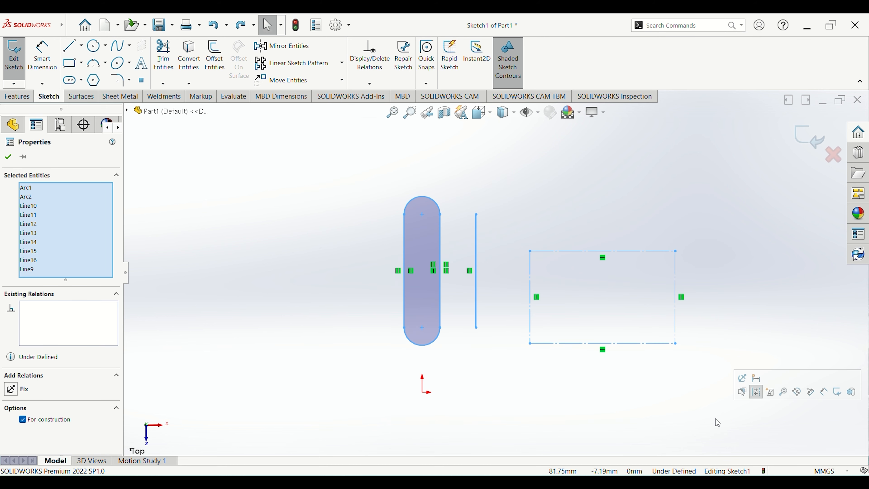
key("Delete")
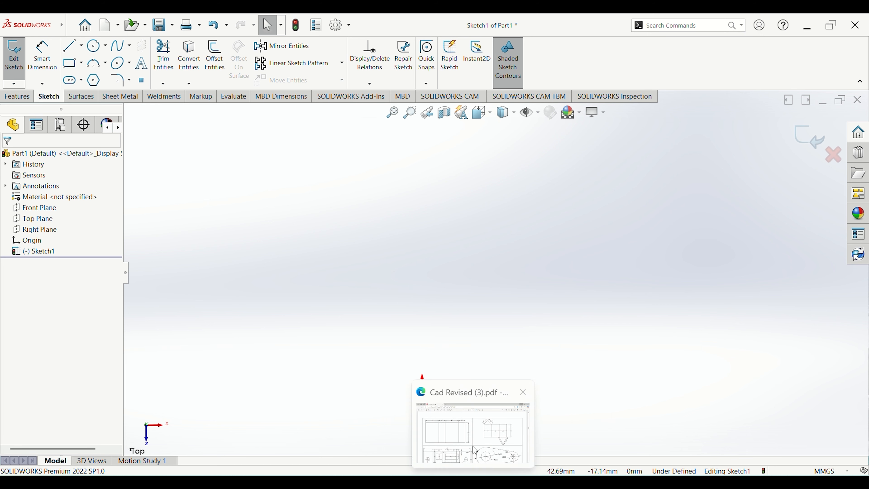
Switch to Cad Revised (3).pdf and ink the first figure's left edge, with arrows across its 40, 20, 40 and 20 sections
left_click(466, 426)
left_click(95, 67)
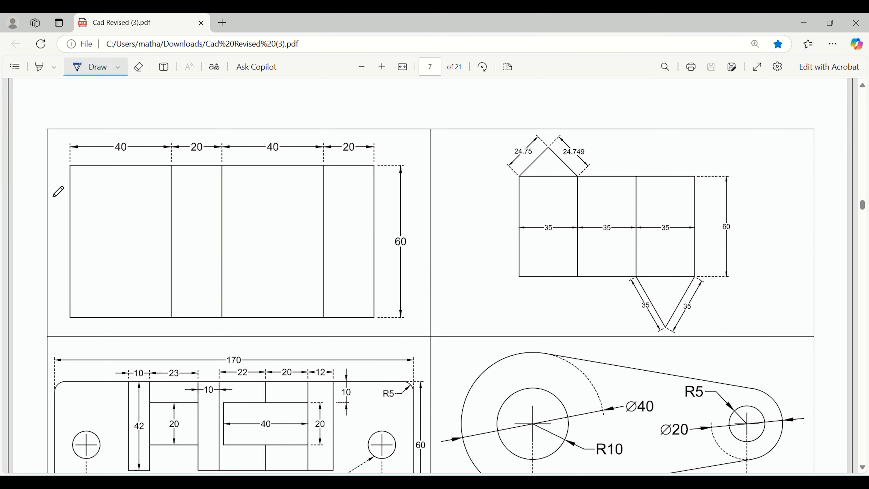
left_click_drag(69, 167, 69, 319)
mouse_move(70, 239)
left_mouse_down()
mouse_move(171, 241)
mouse_move(145, 257)
left_mouse_up()
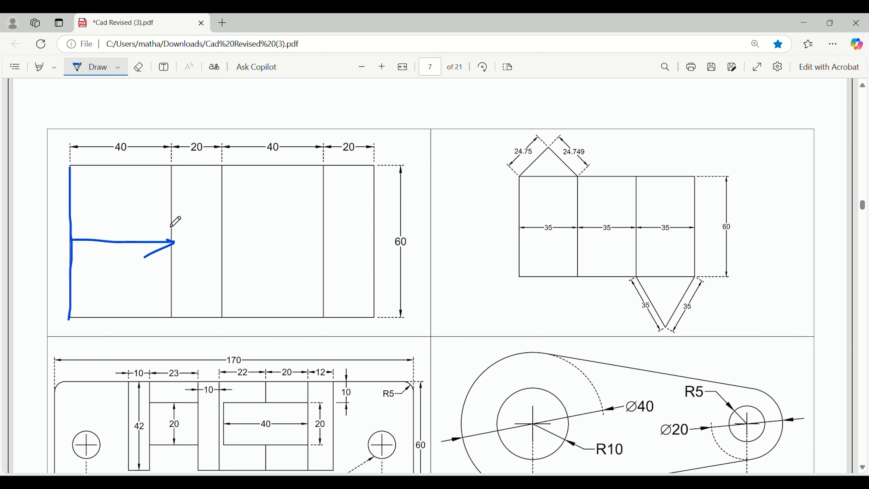
mouse_move(171, 226)
left_mouse_down()
mouse_move(223, 232)
mouse_move(208, 241)
mouse_move(376, 210)
mouse_move(362, 223)
left_mouse_up()
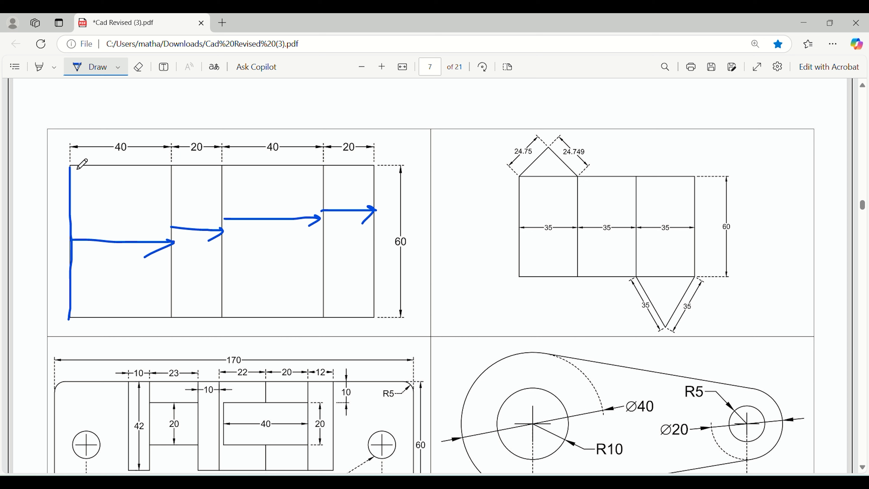
Trace the upper and lower edges of the first figure in ink, and return to the SOLIDWORKS sketch
left_click_drag(71, 165, 378, 164)
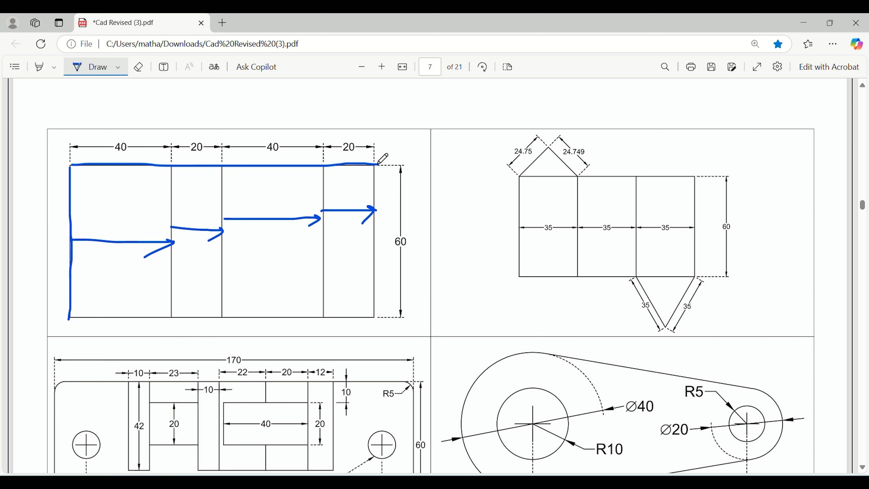
left_click_drag(71, 320, 376, 316)
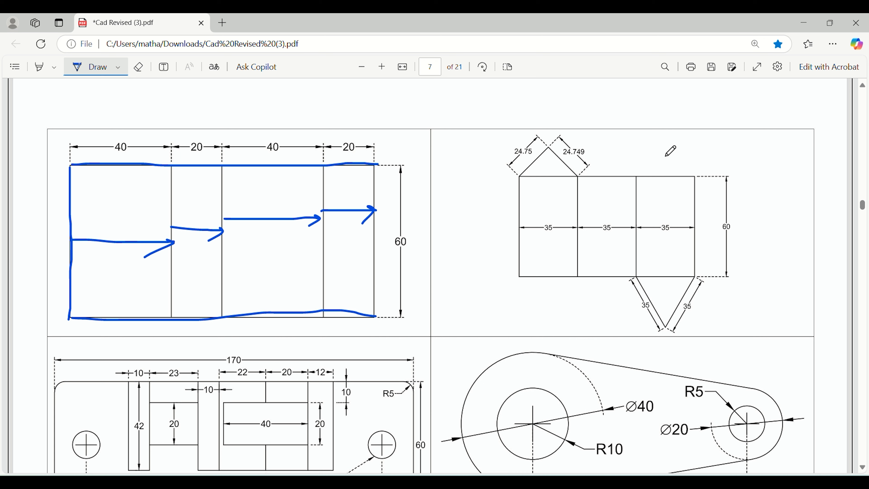
left_click(805, 23)
Sketch a vertical line about 49 mm long upward from the origin
left_click(70, 46)
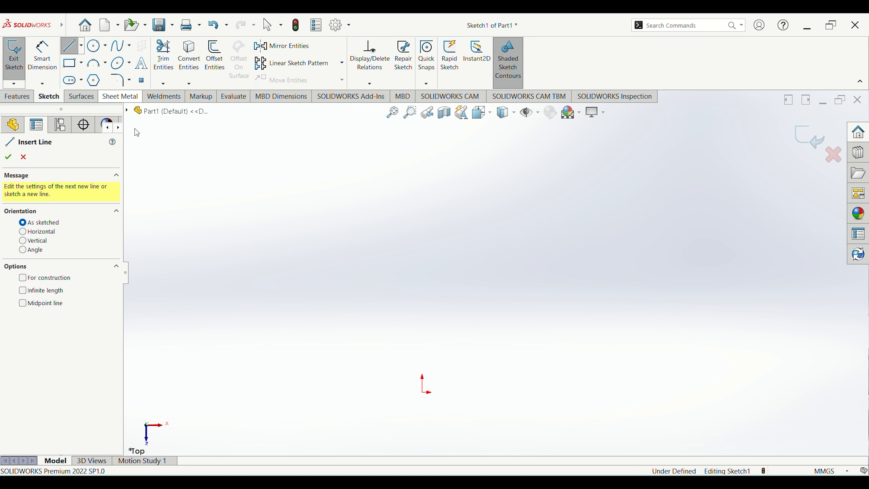
left_click(423, 392)
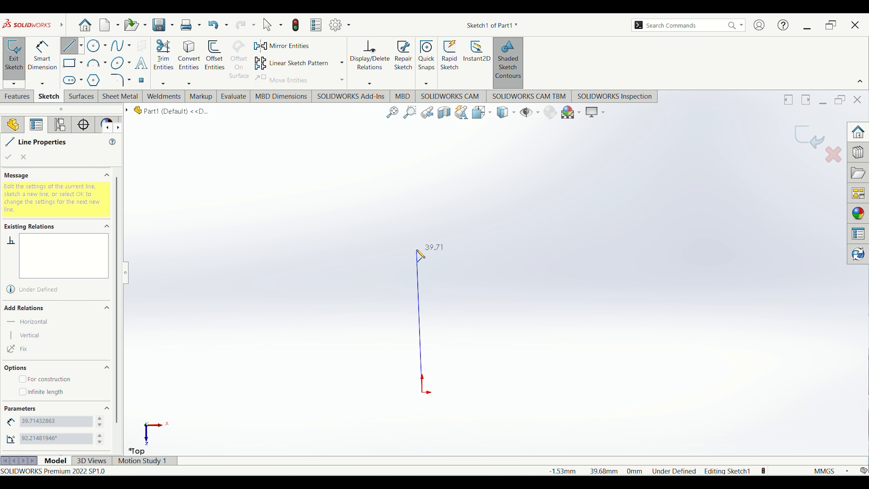
left_click(422, 215)
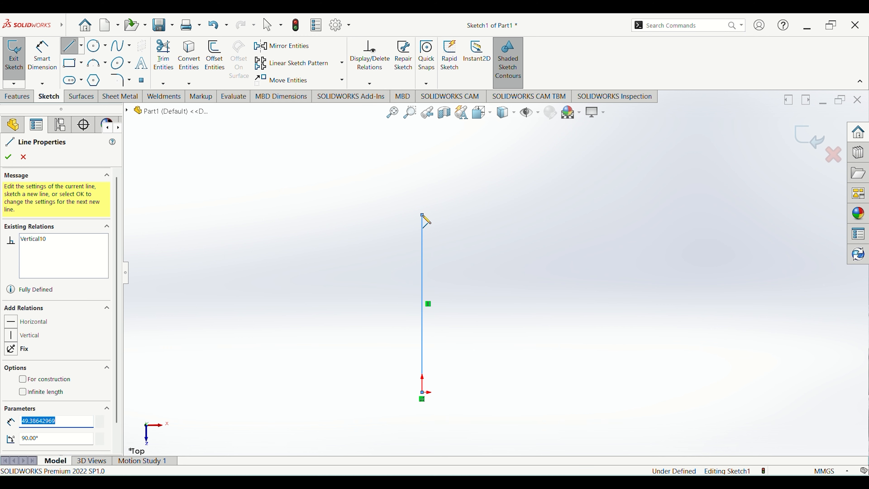
right_click(423, 216)
left_click(445, 223)
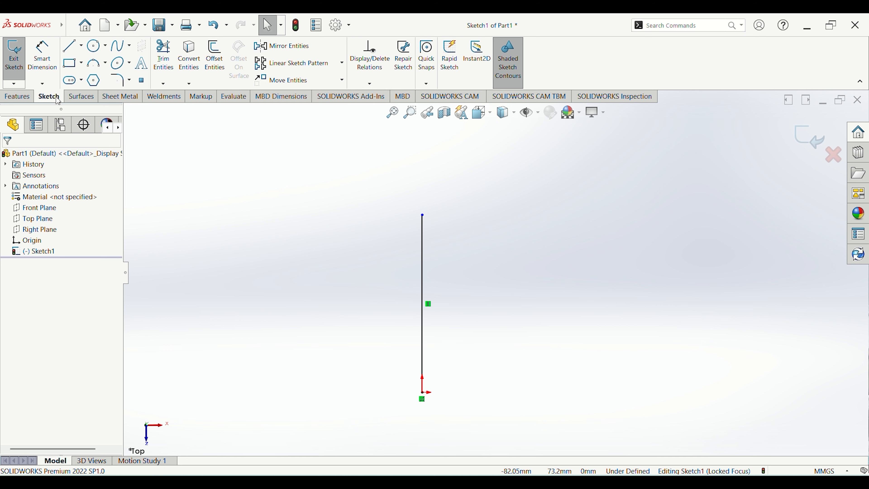
Dimension the vertical line's length on its left side and set it to 60 mm
left_click(42, 56)
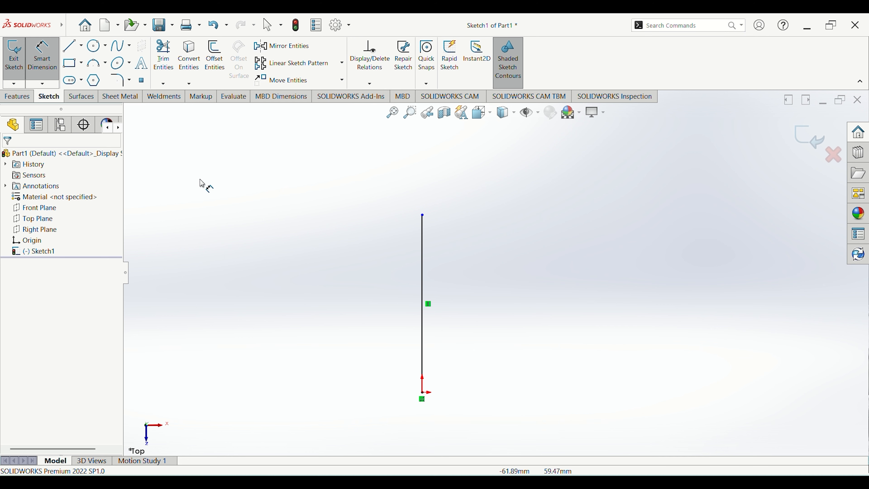
left_click(421, 273)
left_click(392, 290)
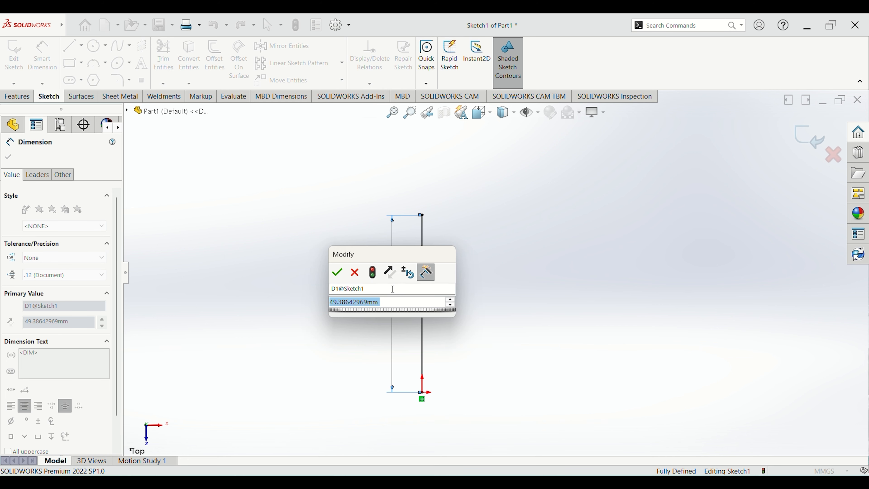
type("60")
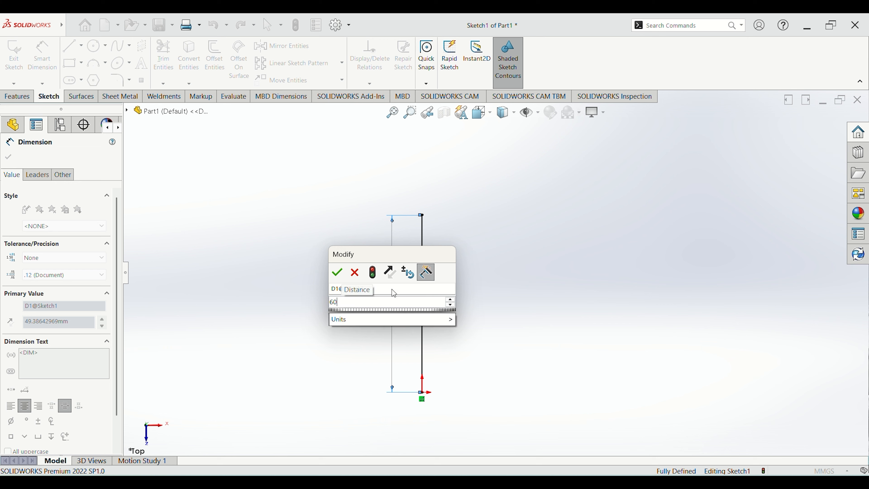
key("Return")
key("Escape")
key("Escape")
Set up Offset Entities with a 40 mm distance, Add dimensions on, and Select chain, Base geometry and Offset geometry off
left_click(214, 56)
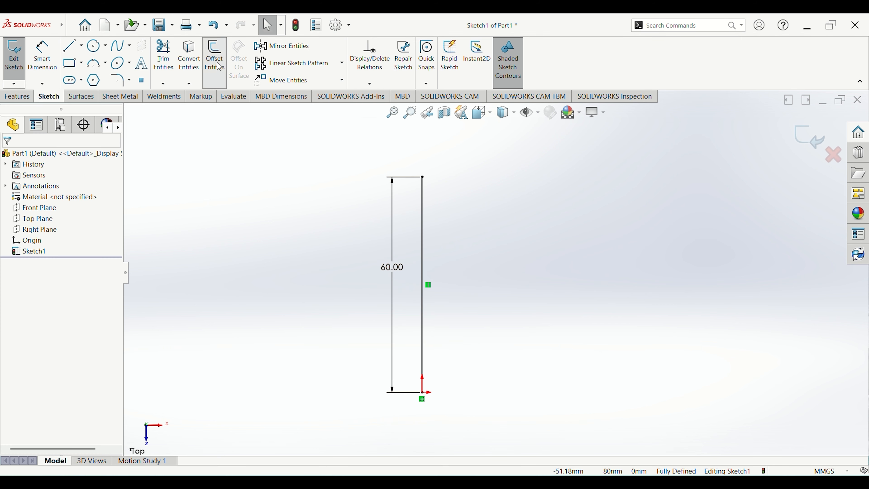
left_click(25, 296)
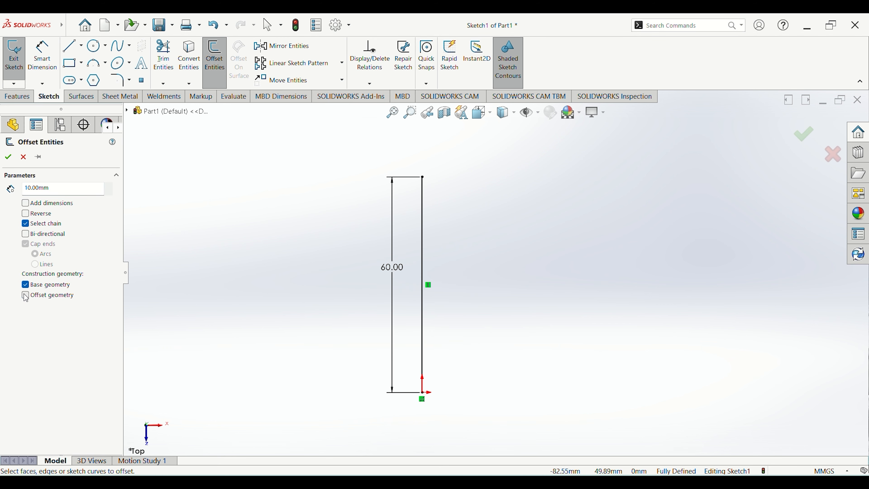
left_click(26, 285)
left_click(26, 224)
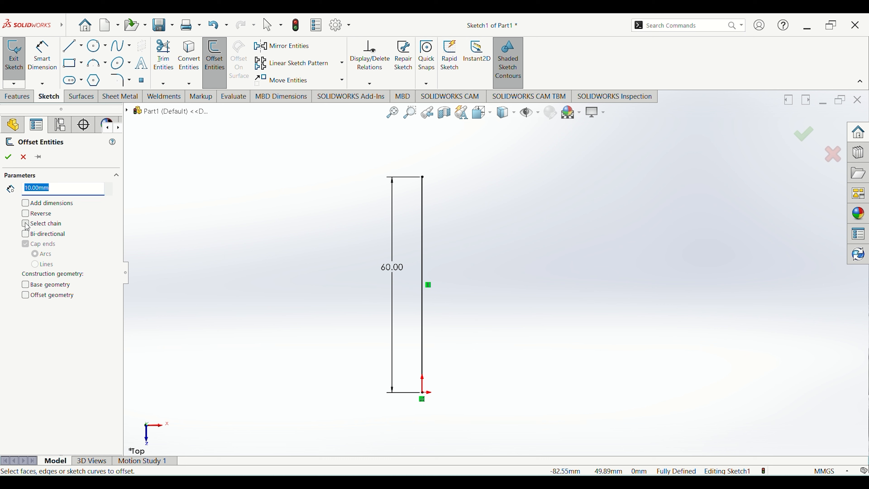
left_click(26, 203)
type("40")
key("Return")
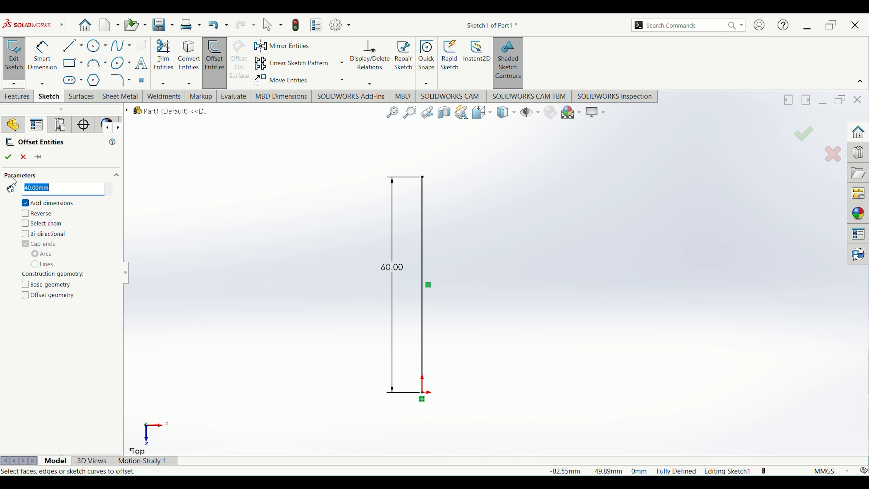
Offset the vertical line 40 mm to the right without capped ends, and move the offset dimension's text midway between the lines
left_click(426, 254)
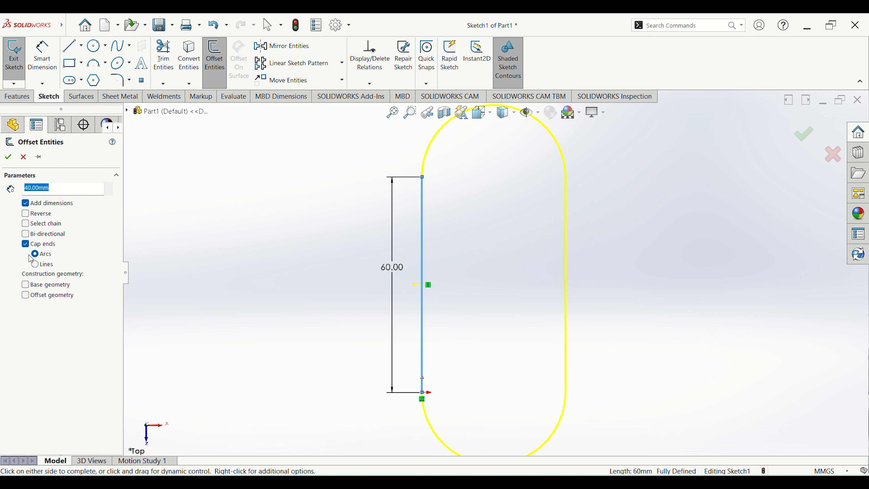
left_click(34, 244)
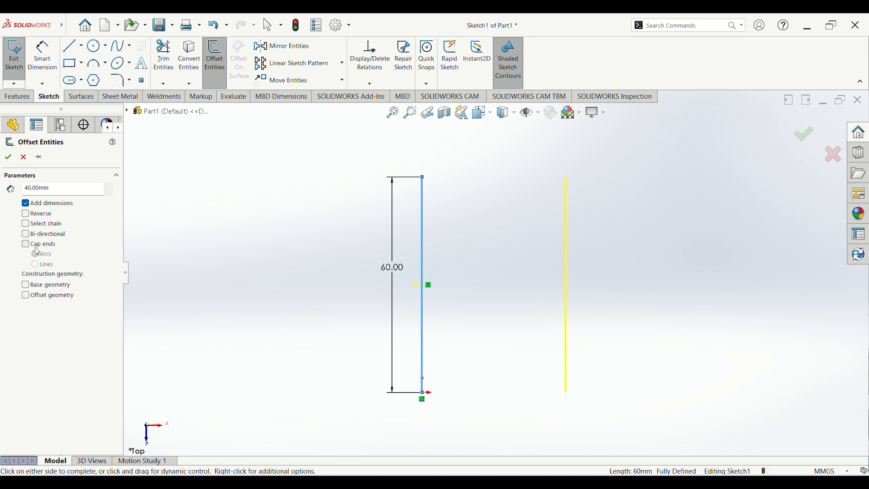
left_click(515, 320)
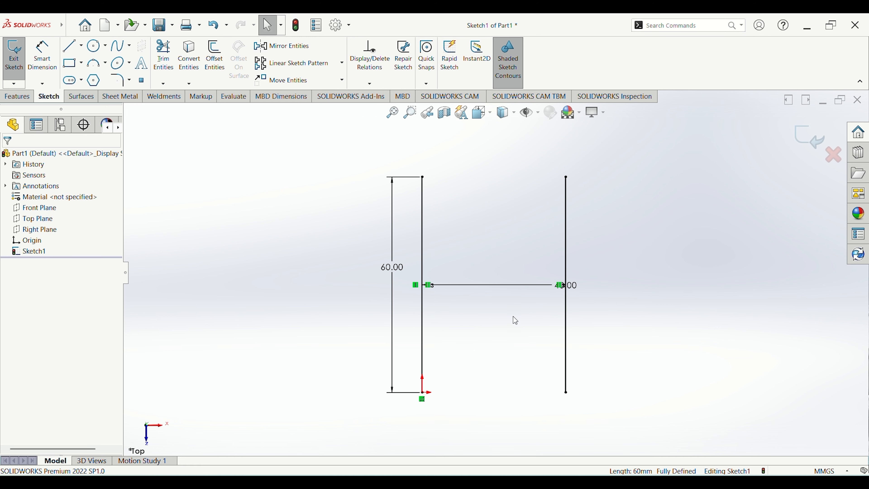
left_click_drag(569, 285, 499, 288)
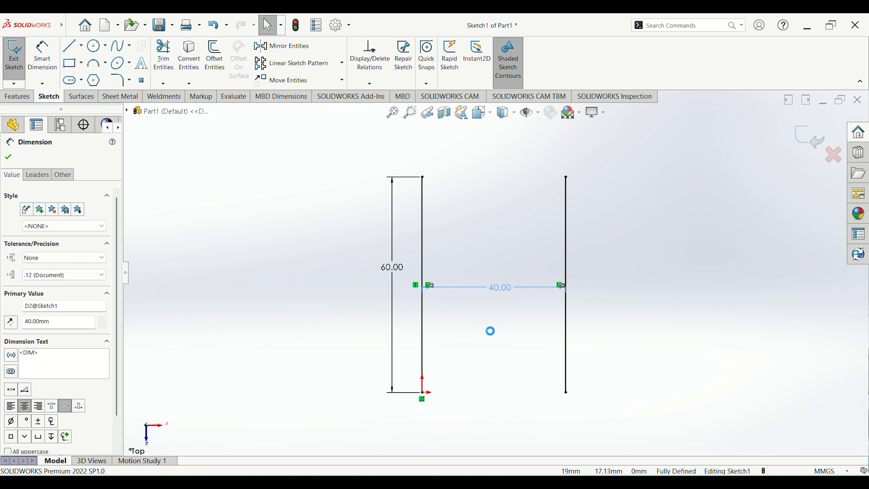
left_click(491, 332)
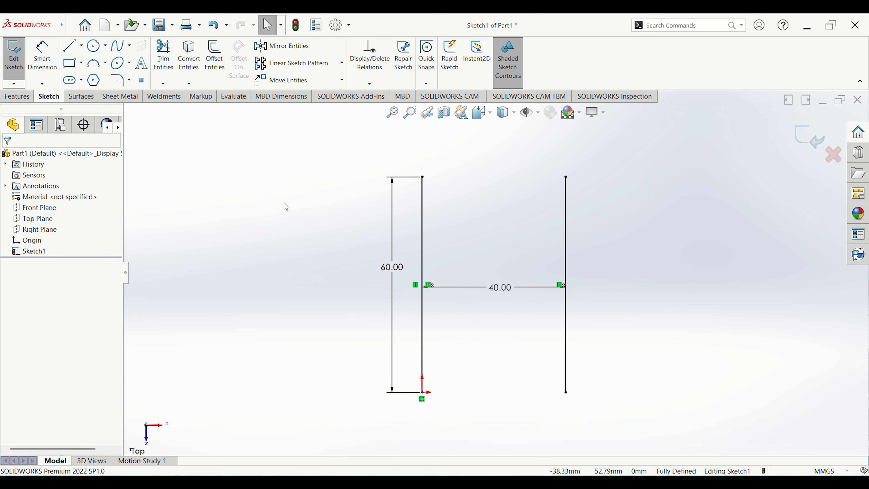
Offset the second vertical line 20 mm to the right with its dimension added
left_click(216, 62)
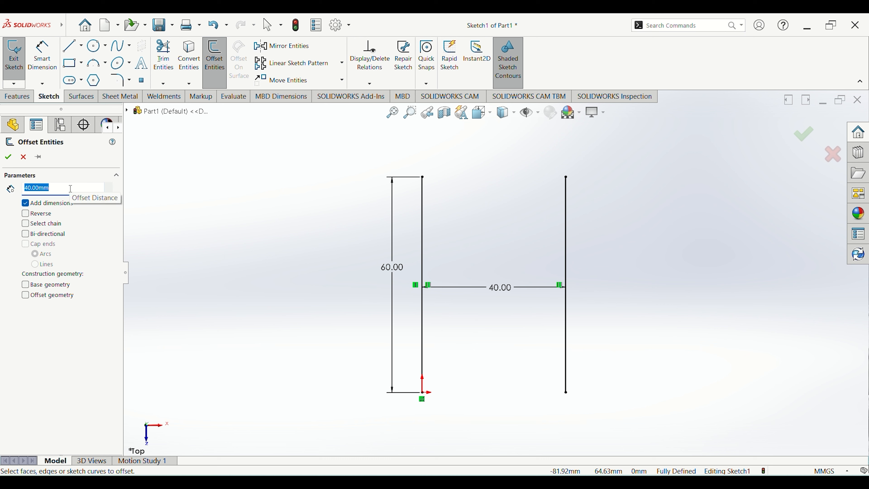
type("20")
key("Return")
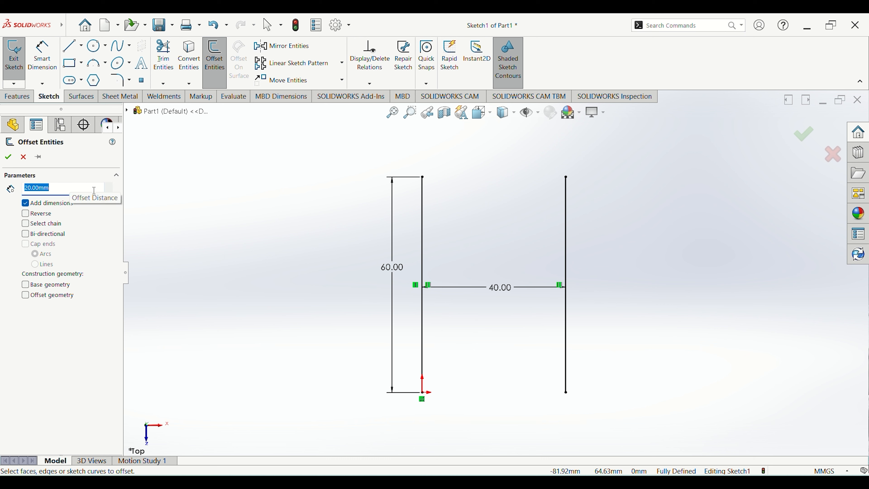
left_click(567, 257)
left_click(645, 262)
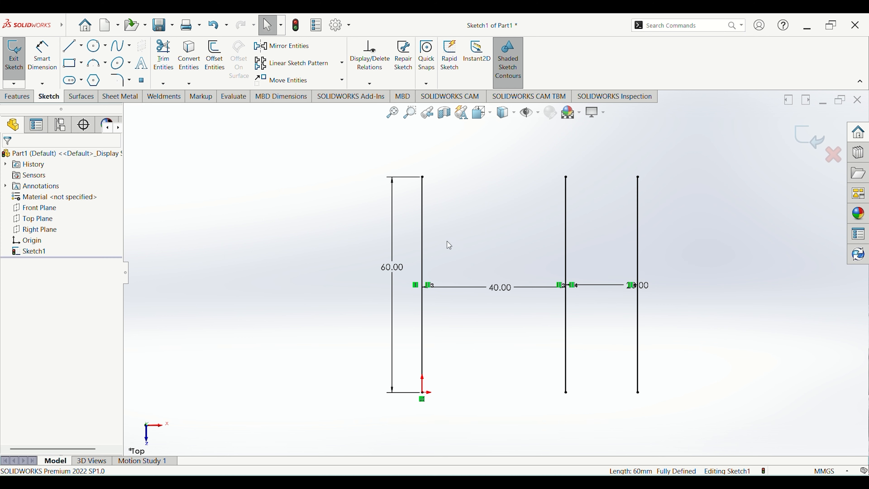
Offset the third vertical line 40 mm to the right with its dimension added
left_click(214, 58)
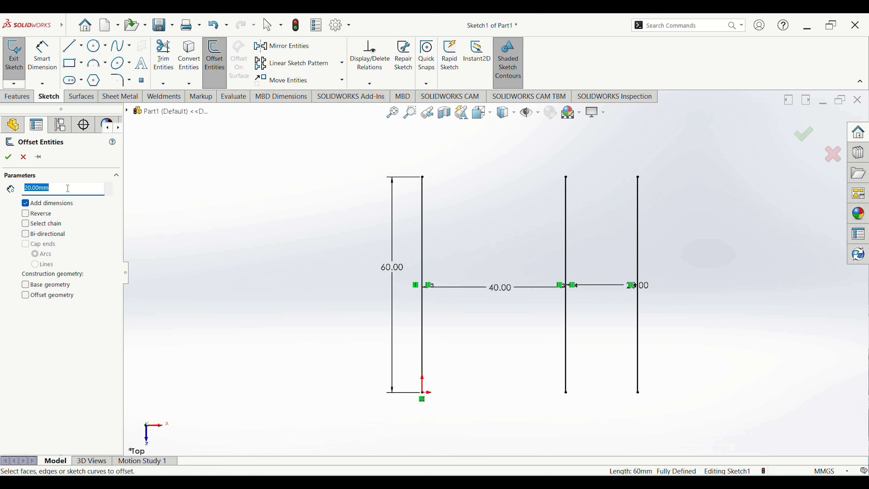
type("40")
key("Return")
left_click(638, 259)
left_click(699, 262)
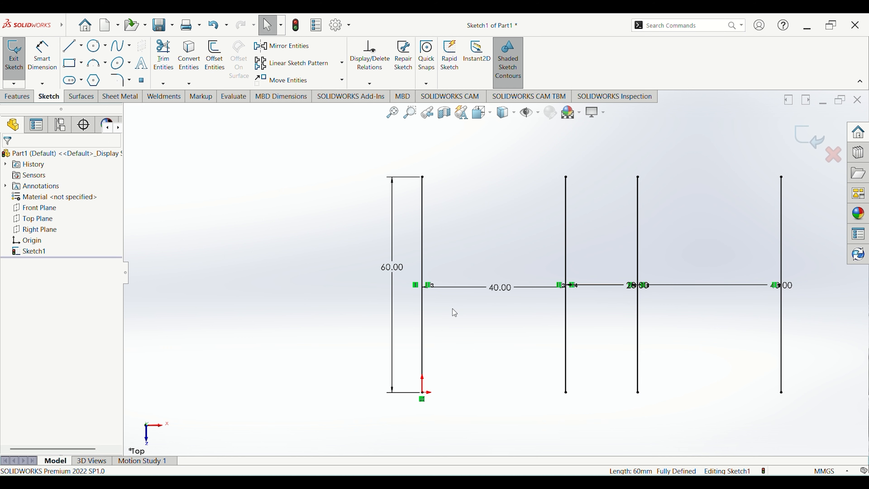
Offset the fourth vertical line 20 mm to the right with its dimension added
scroll(416, 329, "up", 3)
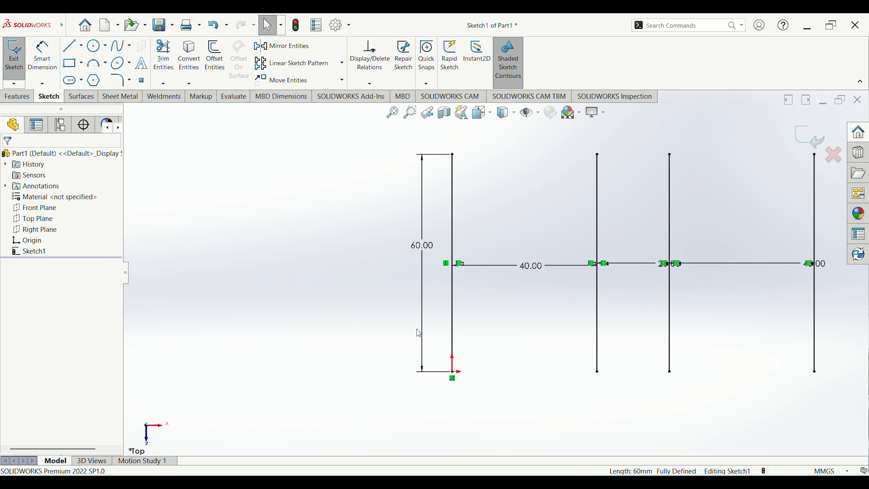
left_click(215, 61)
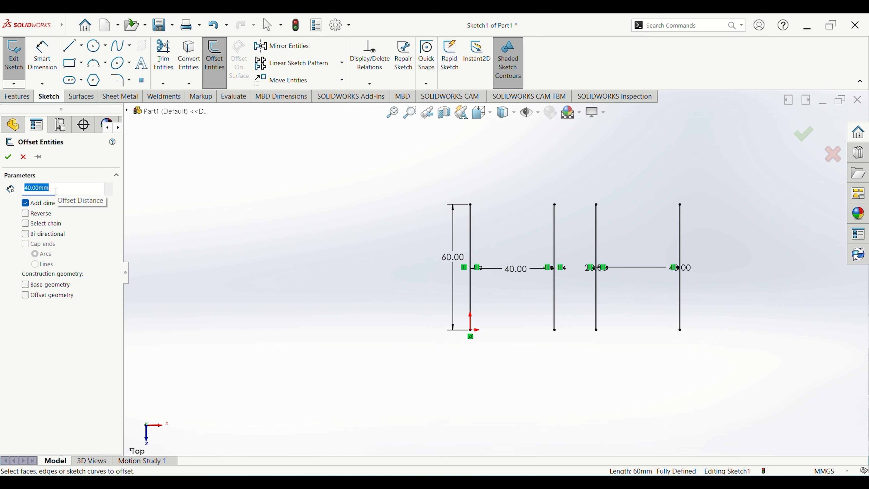
type("20")
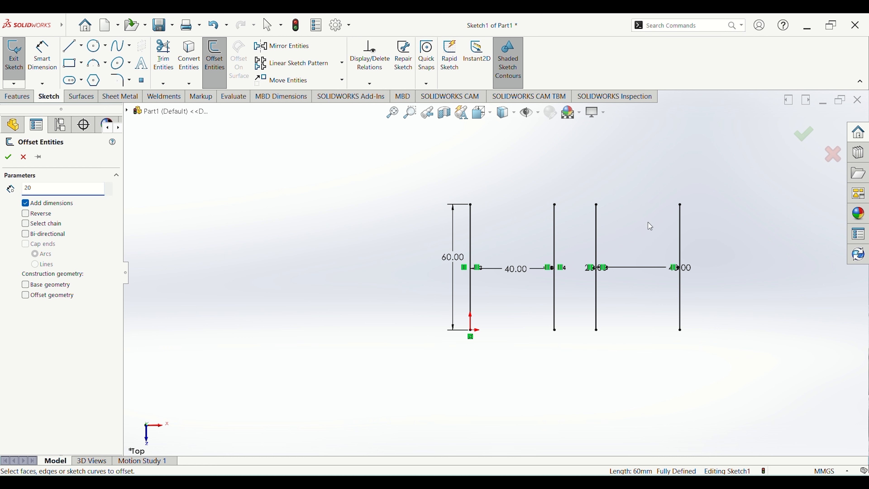
left_click(680, 241)
left_click(760, 251)
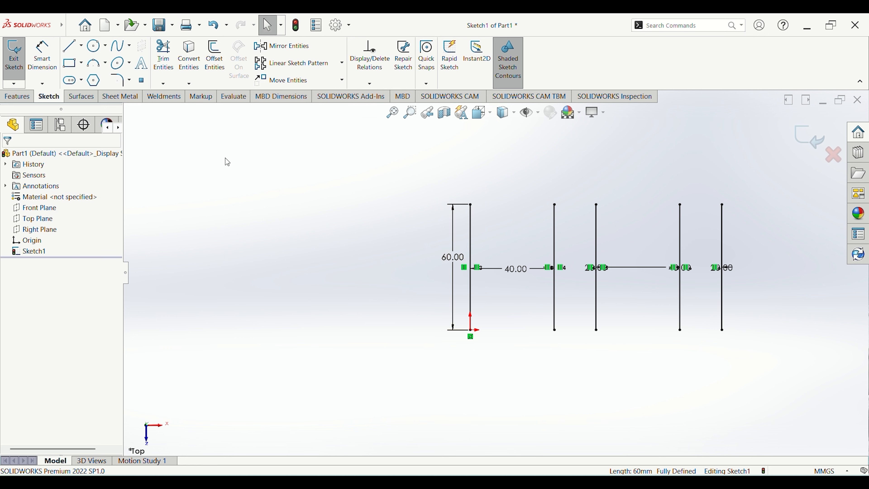
Close the figure with two horizontal lines joining the lower and the upper ends of the outermost vertical lines
left_click(70, 46)
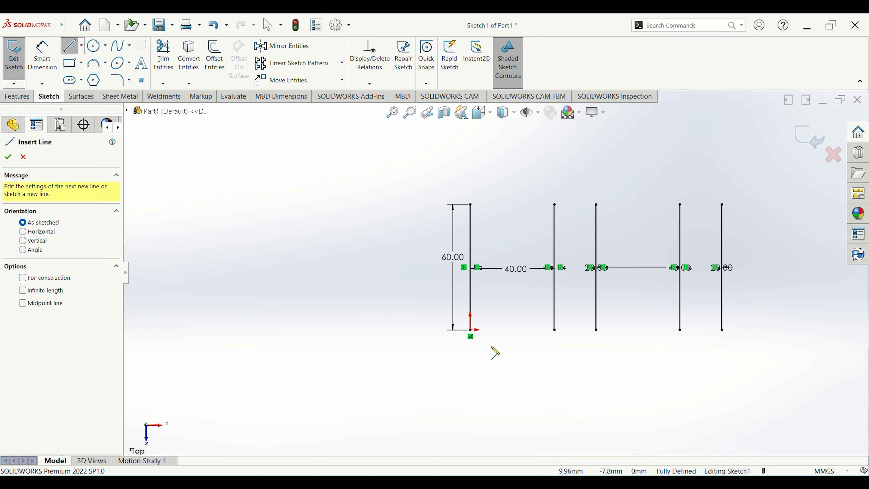
left_click(470, 330)
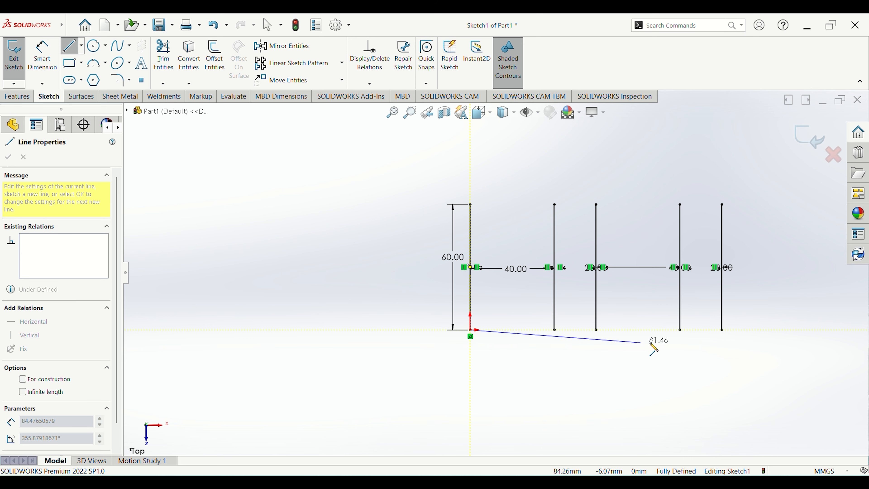
double_click(723, 330)
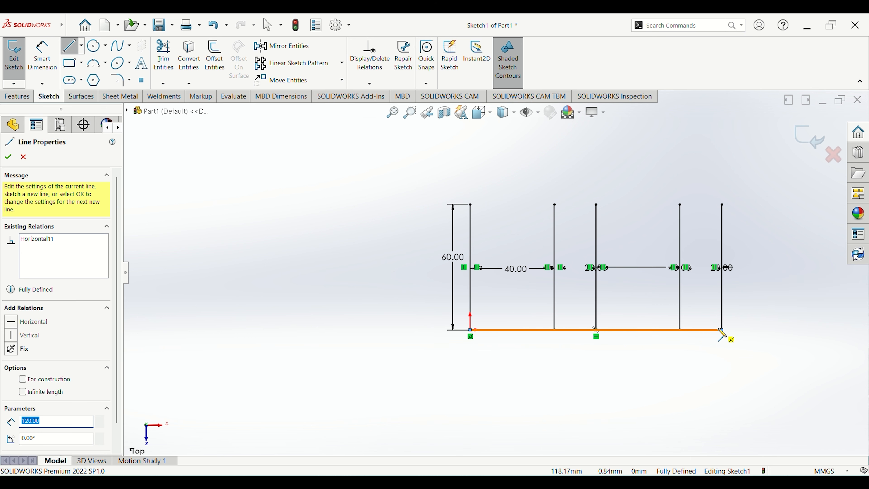
left_click(470, 205)
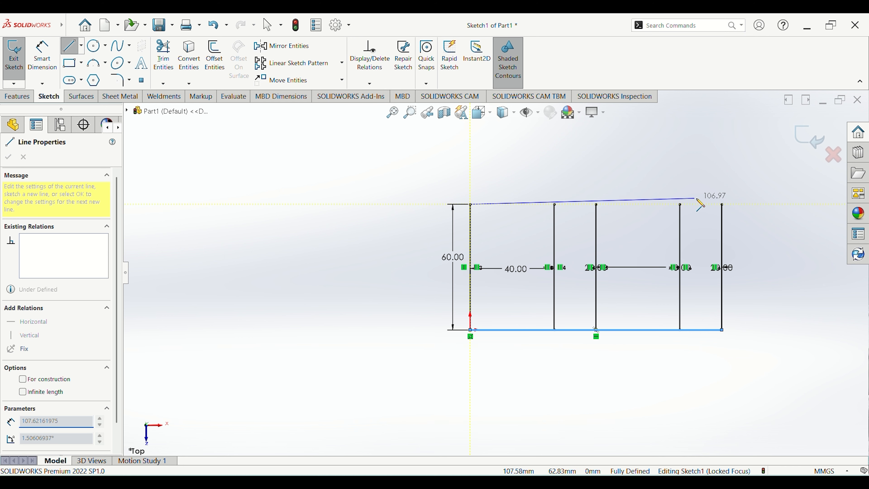
left_click(722, 205)
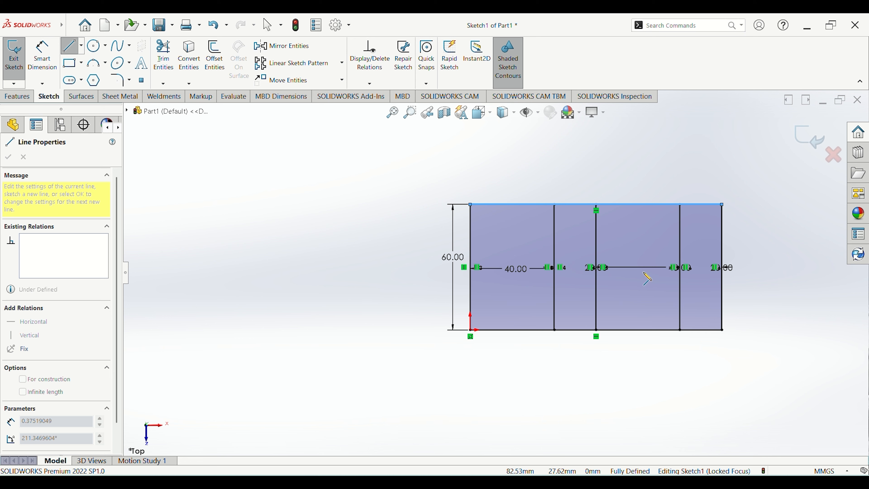
key("Escape")
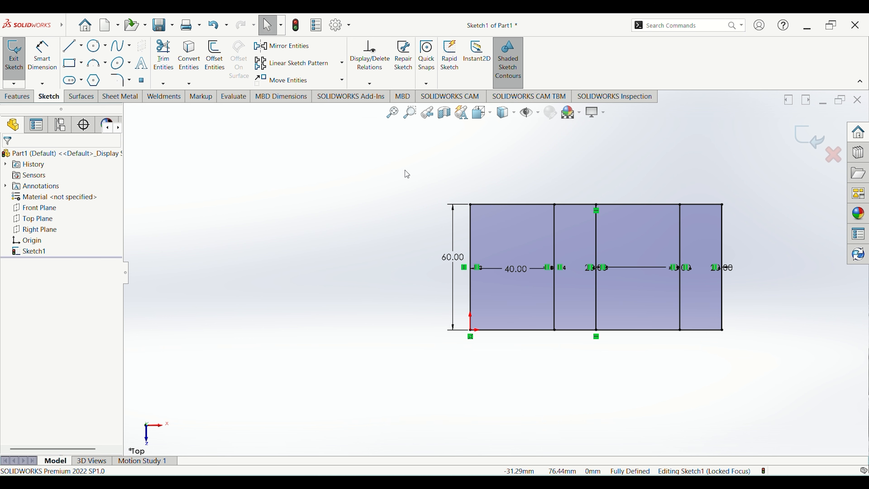
Delete the entire figure with its dimensions and sketch a new vertical line about 71 mm long upward from the origin
left_click_drag(404, 170, 771, 389)
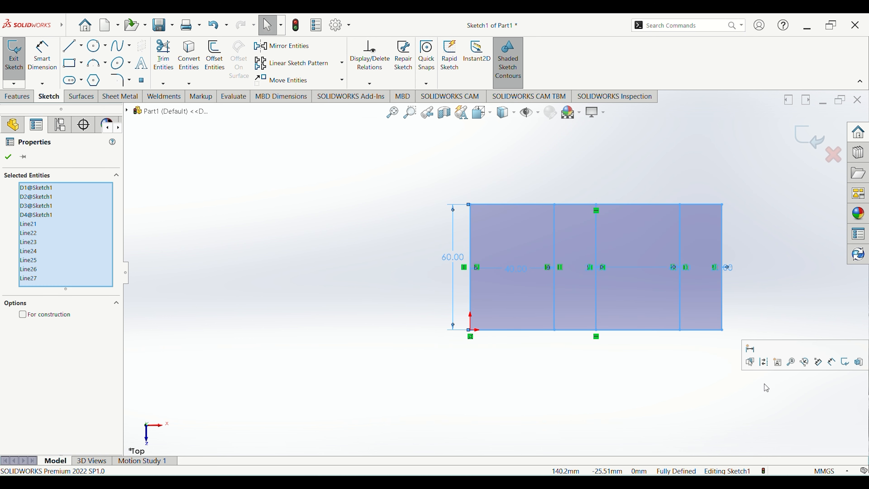
key("Delete")
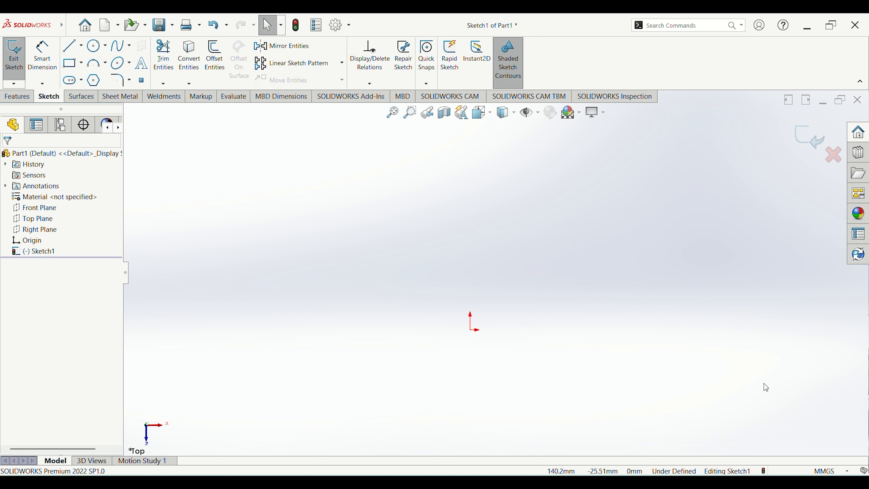
left_click(70, 46)
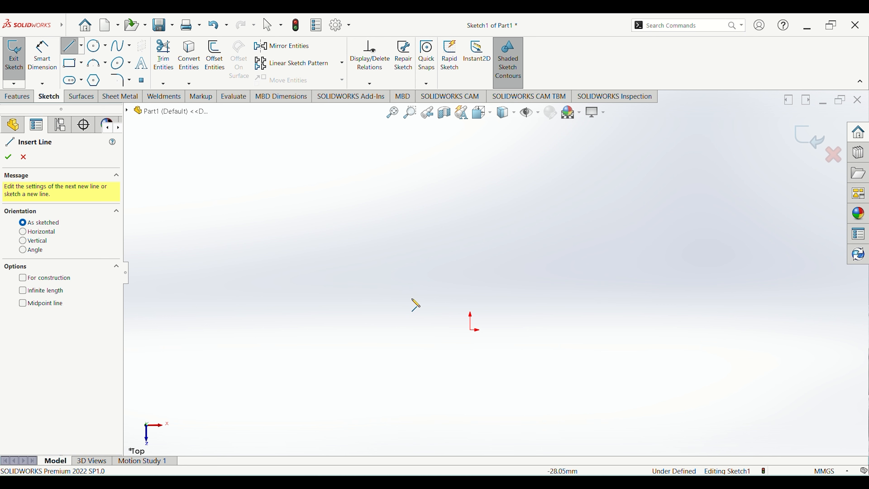
left_click(470, 329)
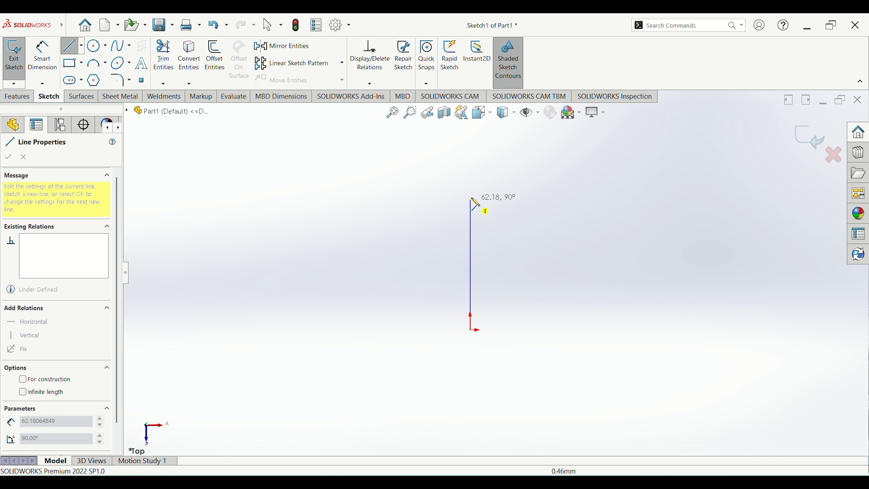
left_click(471, 181)
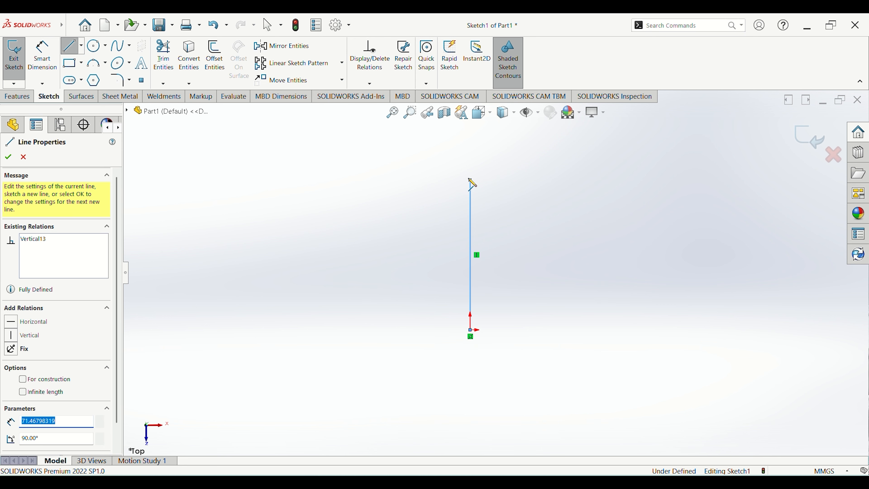
Dimension the vertical line's length as 60 mm, with the dimension placed to its left
left_click(50, 63)
left_click(470, 238)
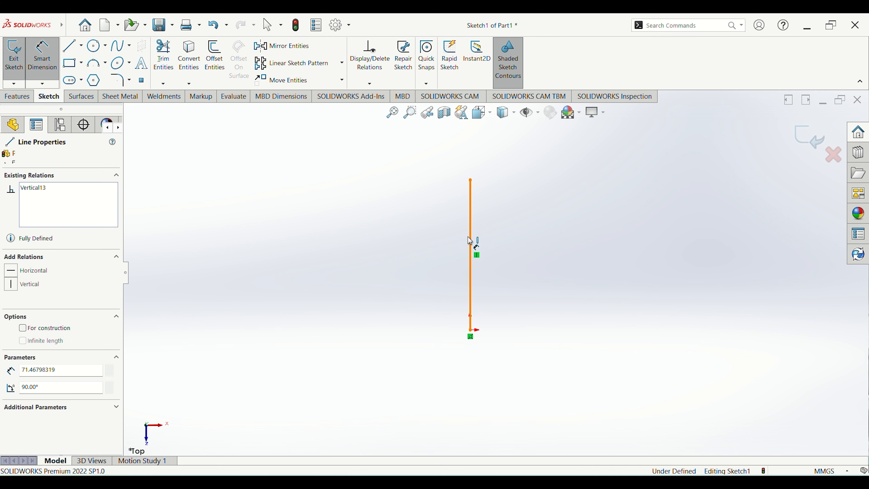
left_click(432, 249)
type("60")
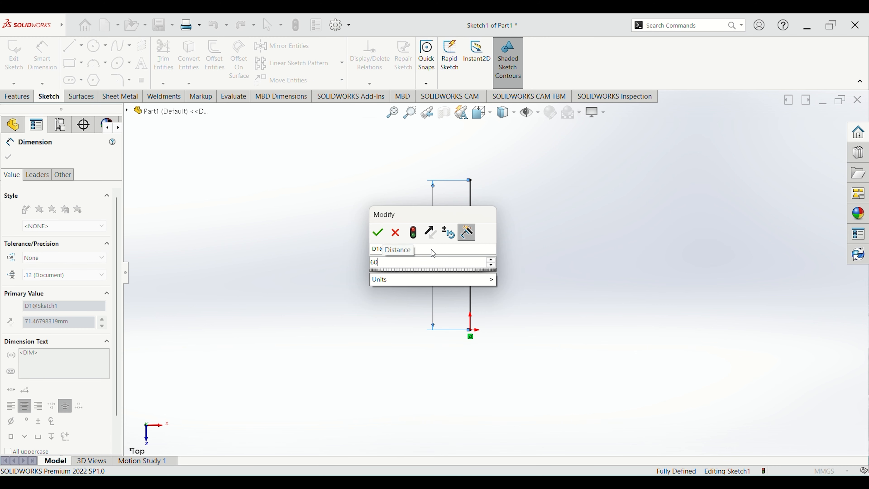
key("Return")
key("Escape")
Offset the 60 mm vertical line by 35 mm bi-directionally with dimensions added
left_click(213, 66)
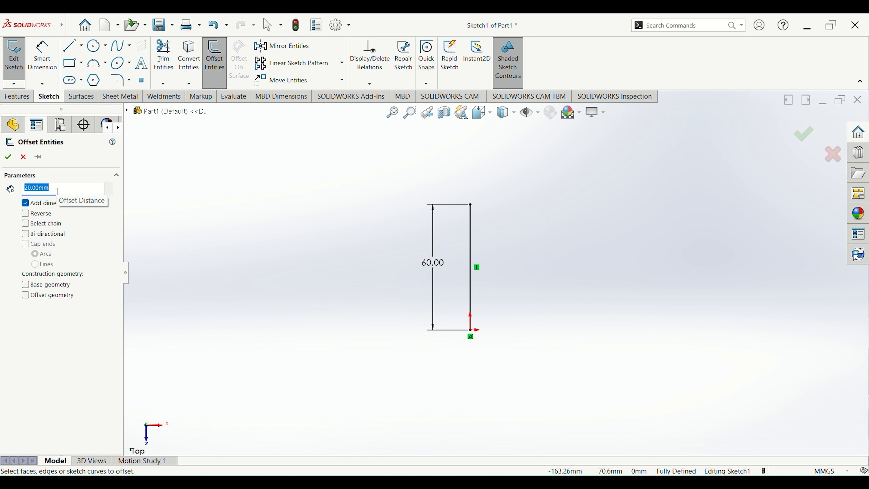
type("35")
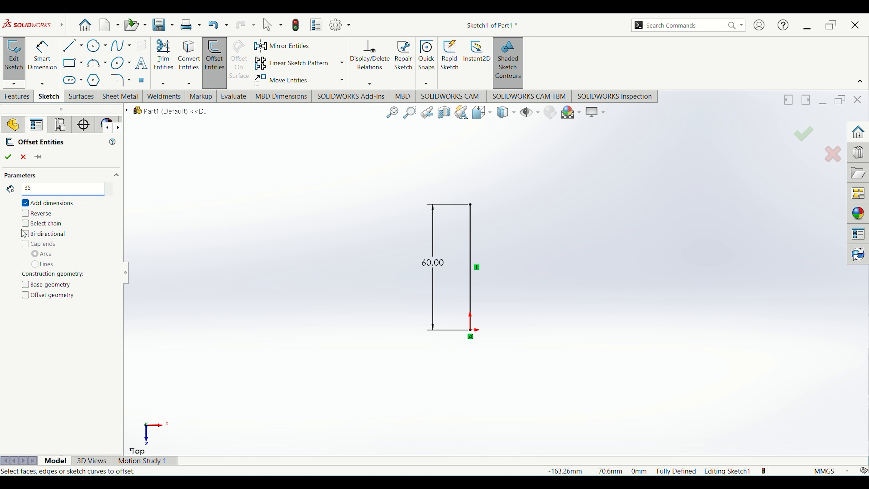
key("Return")
left_click(26, 235)
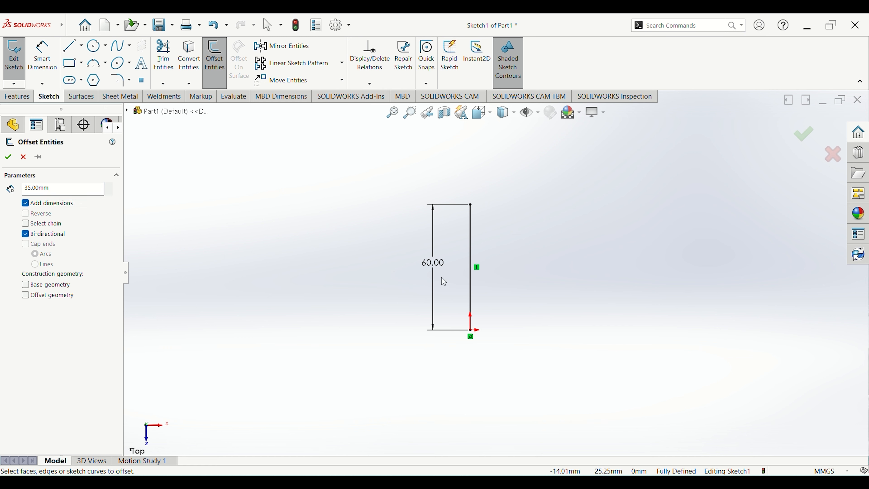
left_click(472, 253)
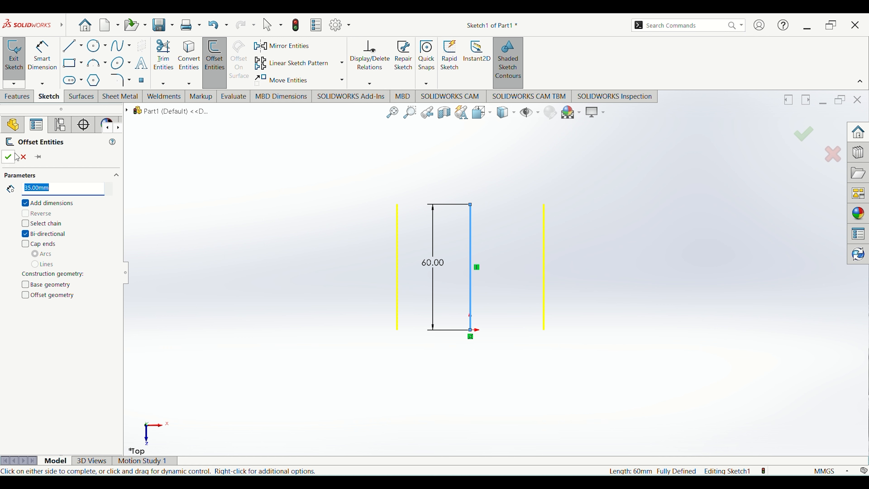
left_click(8, 157)
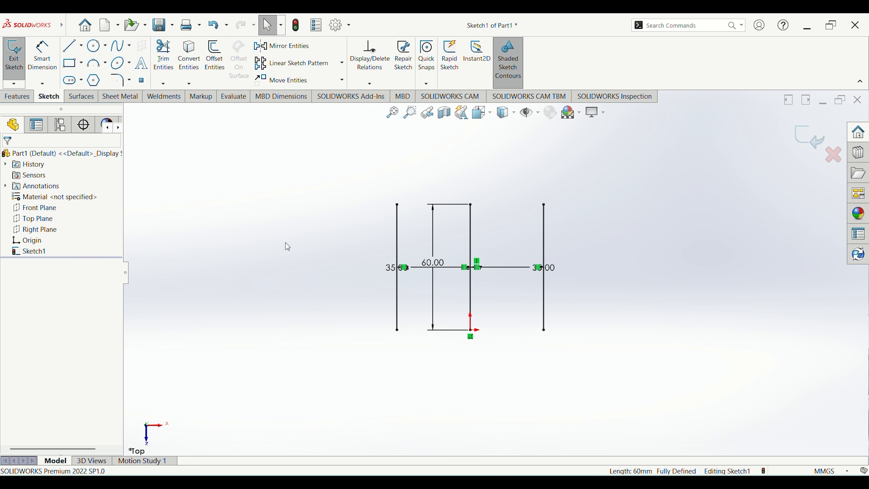
Move the texts of both 35 mm offset dimensions inward so they sit between their vertical lines
left_click(387, 267)
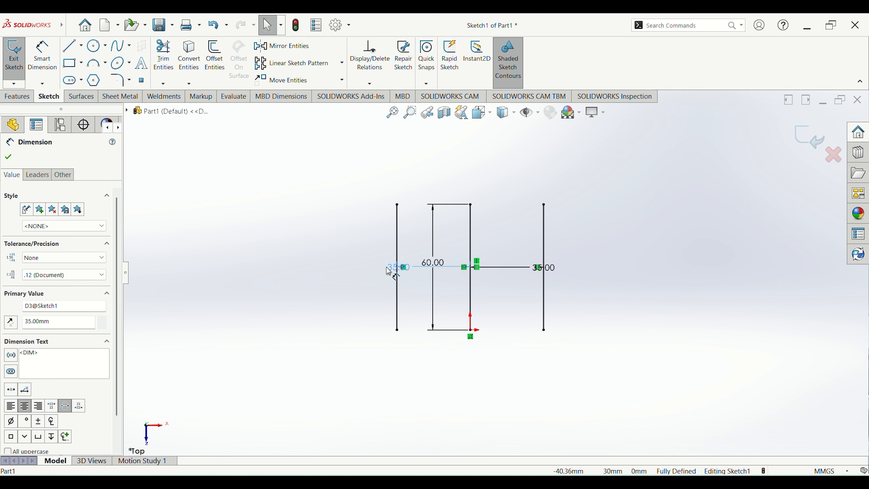
left_click_drag(387, 267, 410, 267)
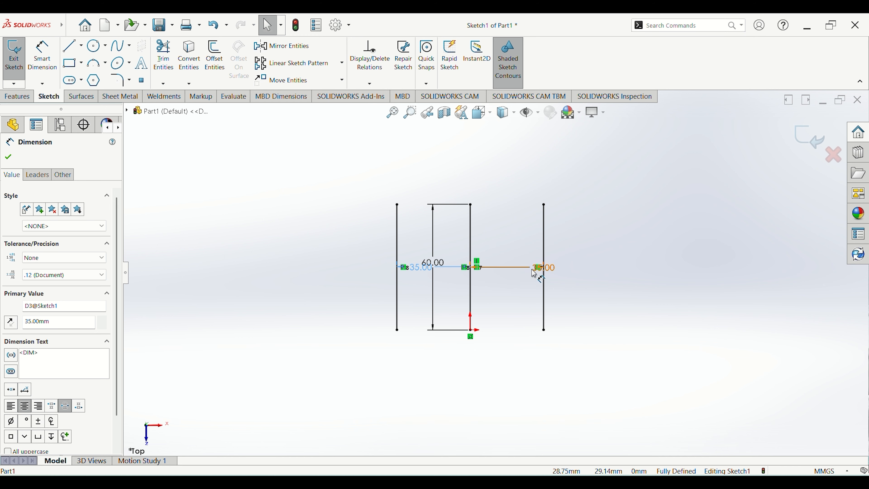
key("Escape")
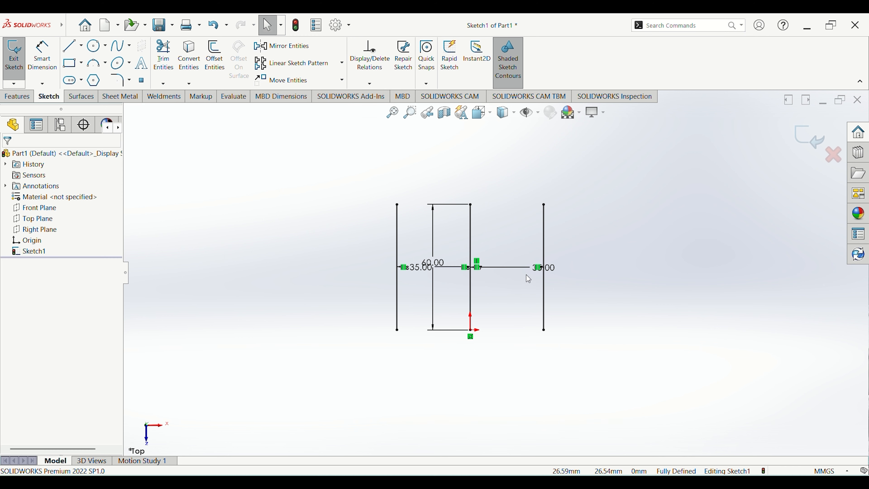
left_click_drag(537, 272, 505, 274)
left_click(500, 313)
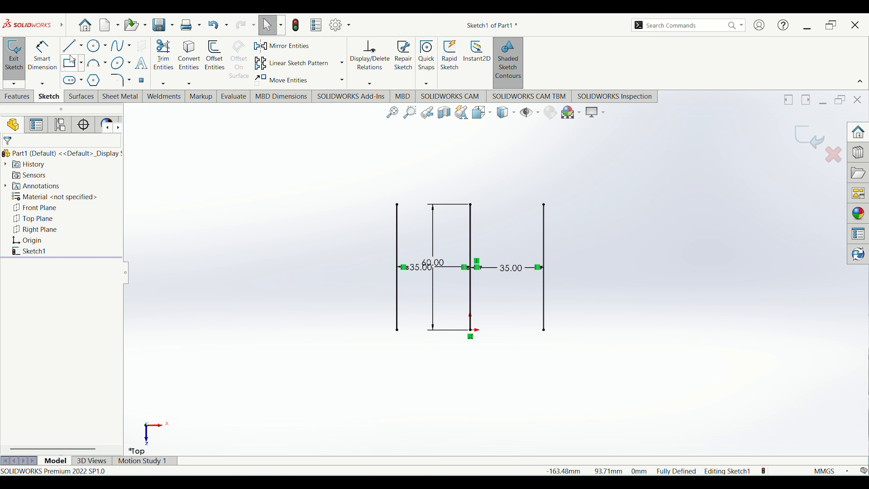
Offset the rightmost vertical line 35 mm to the right in one direction only, with its dimension added
left_click(212, 59)
left_click(25, 234)
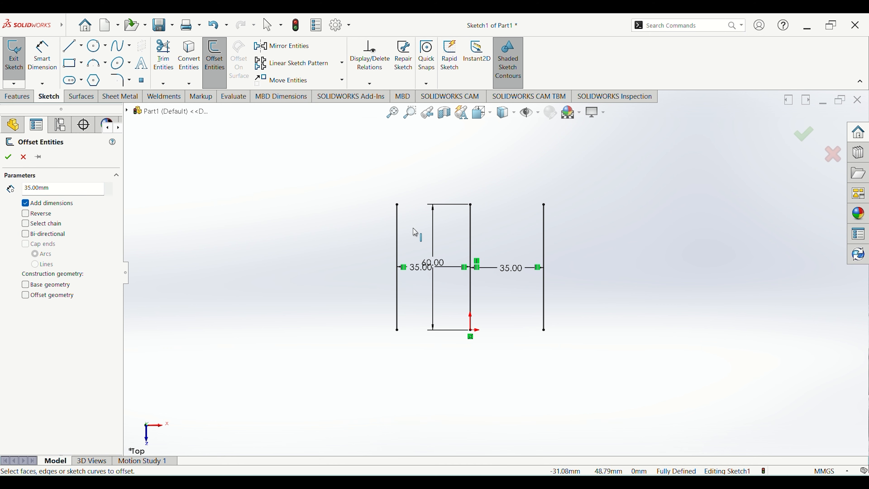
left_click(545, 247)
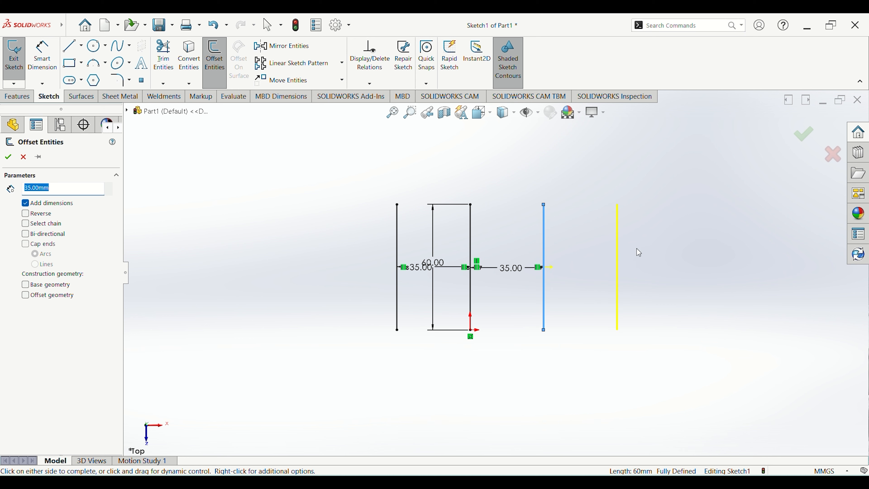
left_click(640, 248)
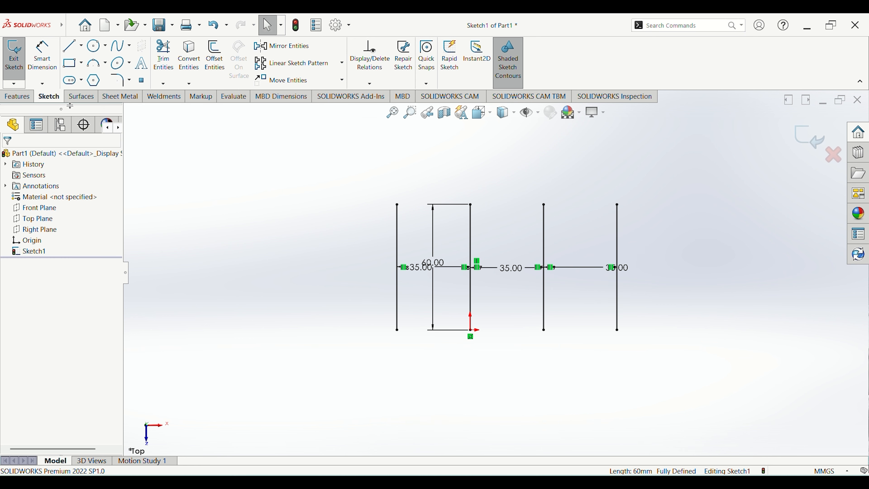
Close the three-section figure with horizontal lines across the upper and lower ends of the outermost vertical lines
left_click(70, 46)
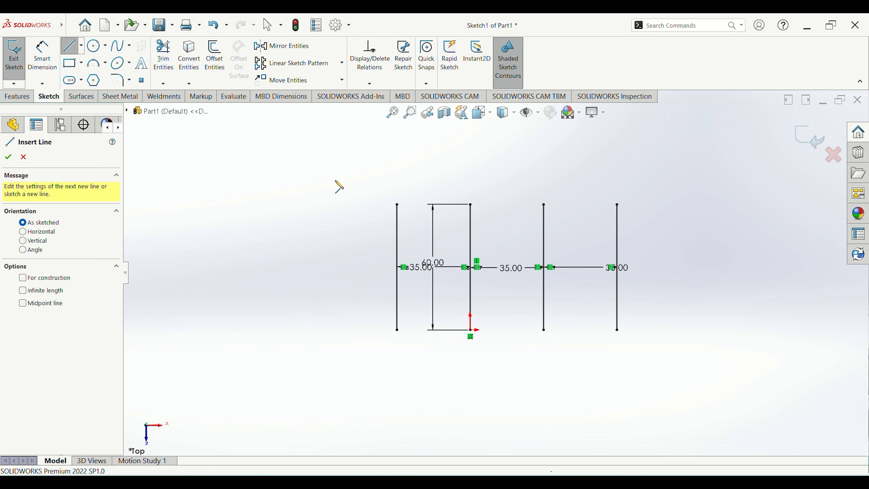
left_click(398, 205)
left_click(616, 205)
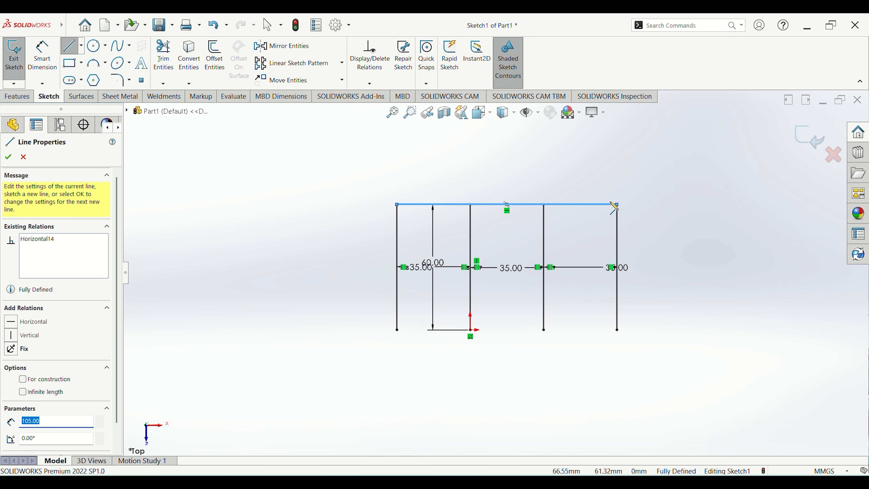
left_click(397, 330)
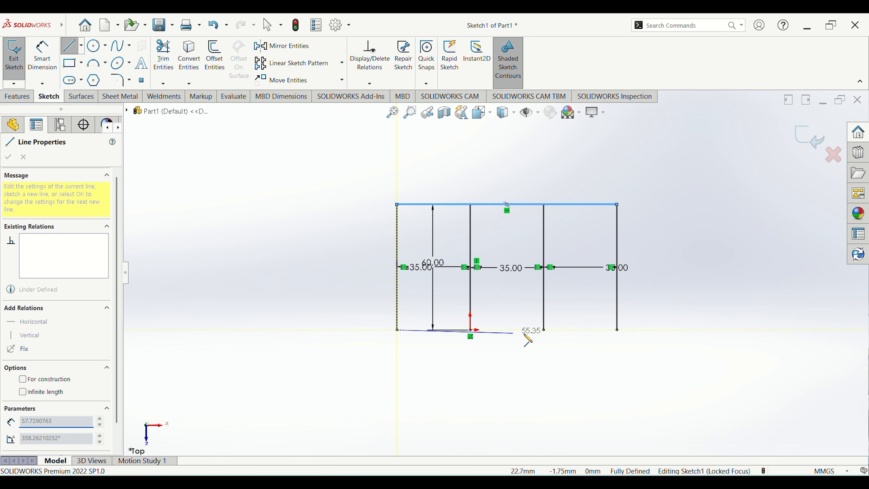
left_click(617, 330)
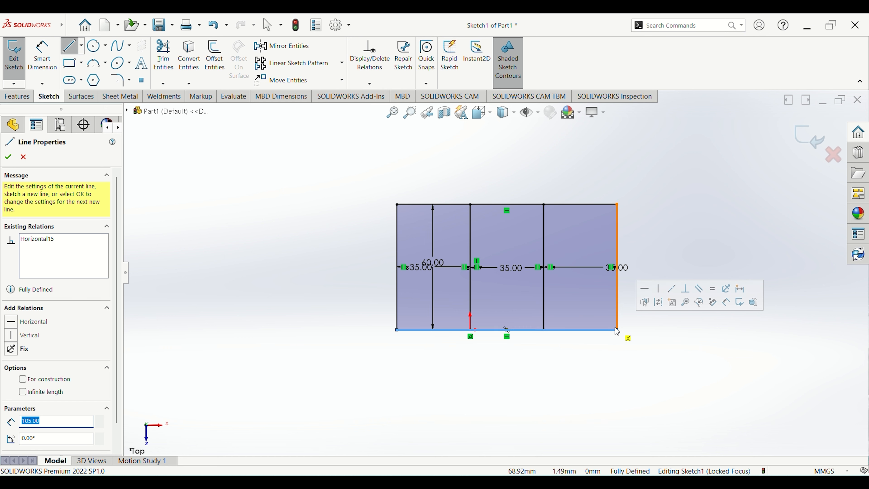
key("Escape")
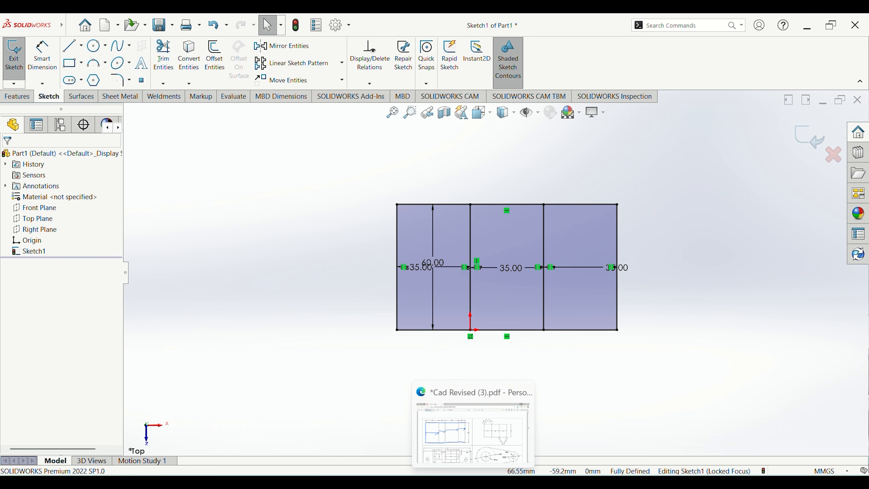
Switch to the Cad Revised (3).pdf exercise, trace the second figure's upper and lower triangles with the pen, and return to SOLIDWORKS
left_click(474, 428)
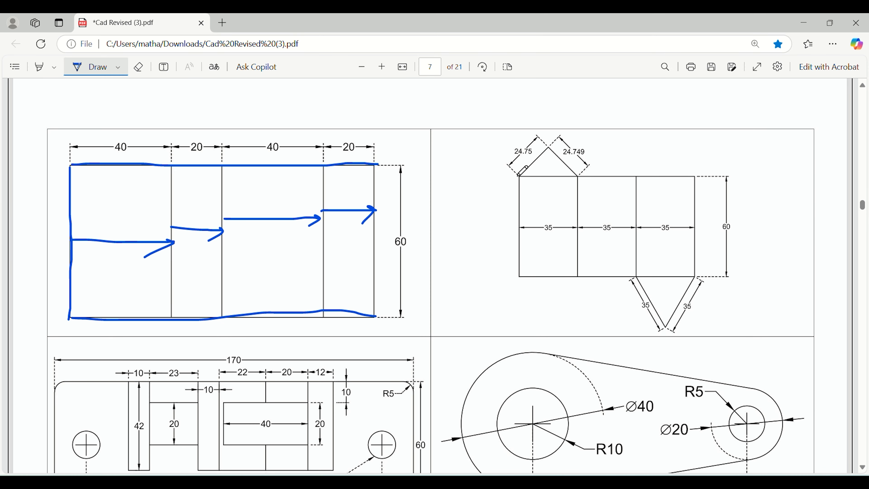
mouse_move(518, 175)
left_mouse_down()
mouse_move(546, 146)
mouse_move(576, 177)
left_mouse_up()
mouse_move(639, 277)
left_mouse_down()
mouse_move(674, 320)
mouse_move(694, 280)
left_mouse_up()
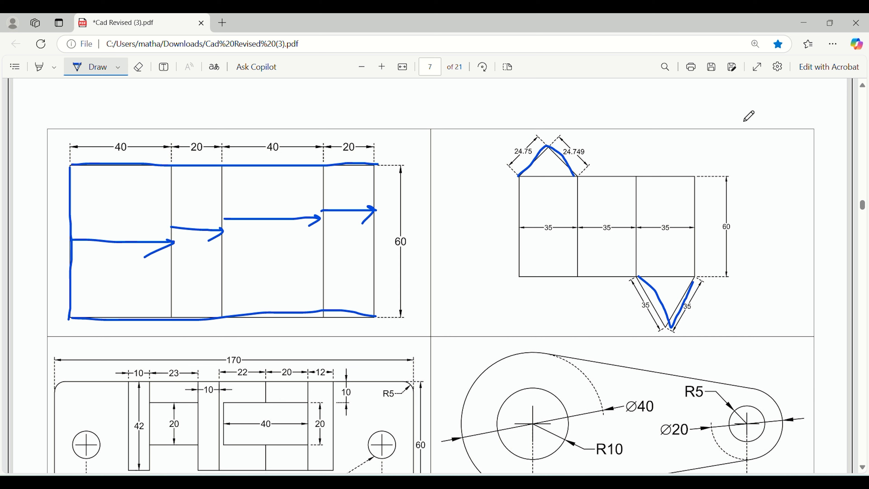
left_click(804, 22)
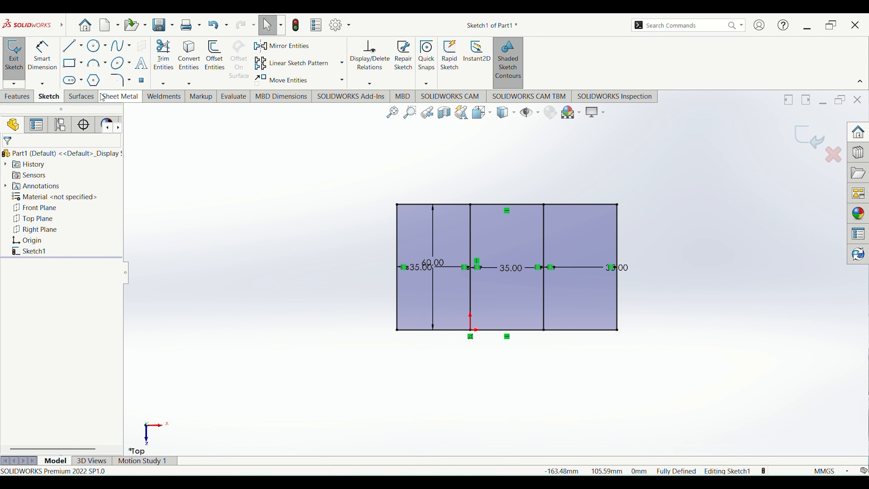
Sketch a triangle above the first section with two lines about 32 mm and 33 mm long, joining its upper corners at an apex
left_click(70, 45)
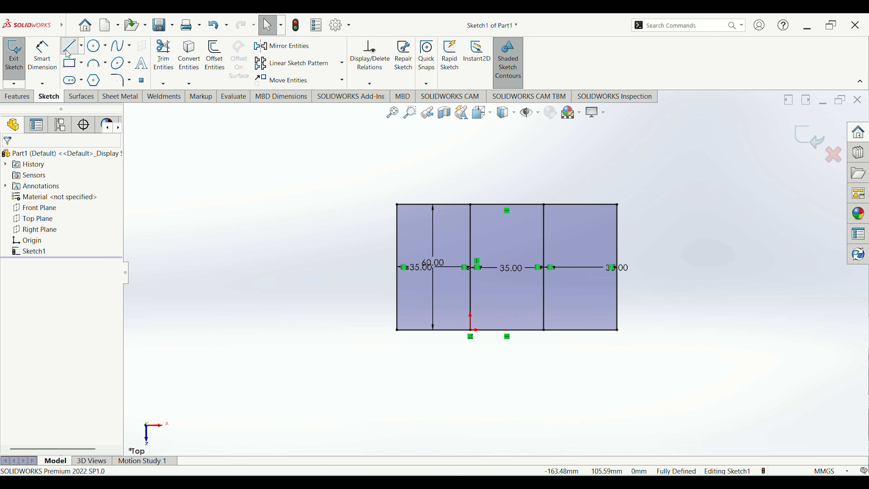
left_click(397, 204)
left_click(432, 147)
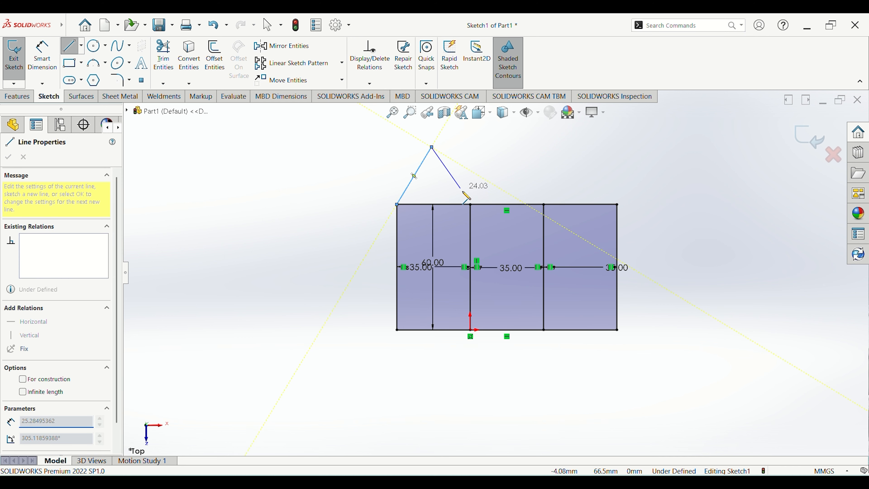
left_click(470, 204)
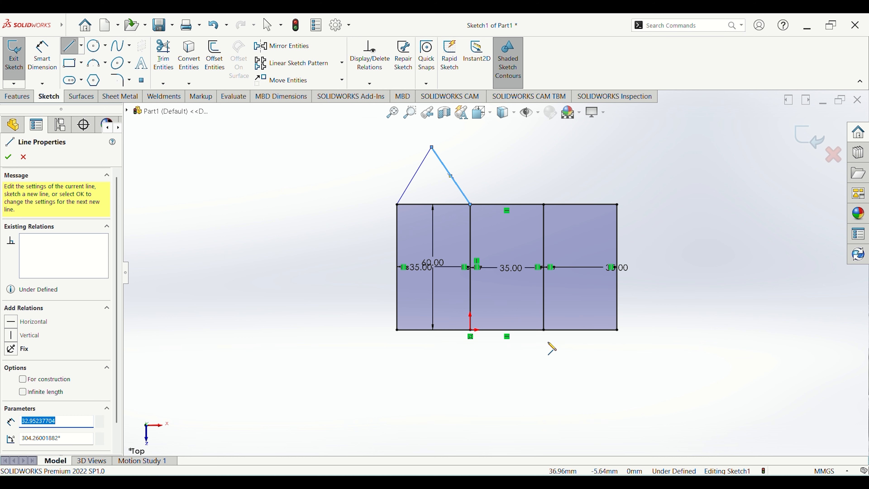
Sketch a triangle below the third section with sides about 30 mm and 31 mm, and delete the parallel relation linking it to the upper triangle
left_click(544, 330)
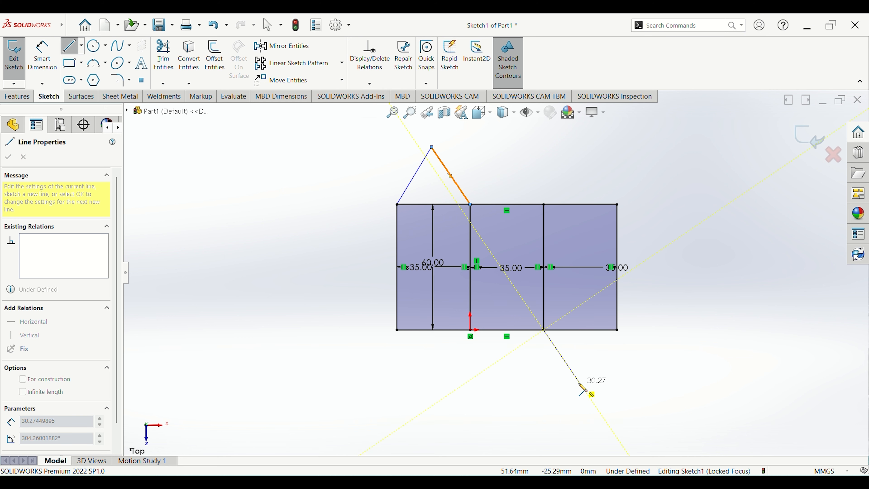
left_click(580, 382)
left_click(617, 329)
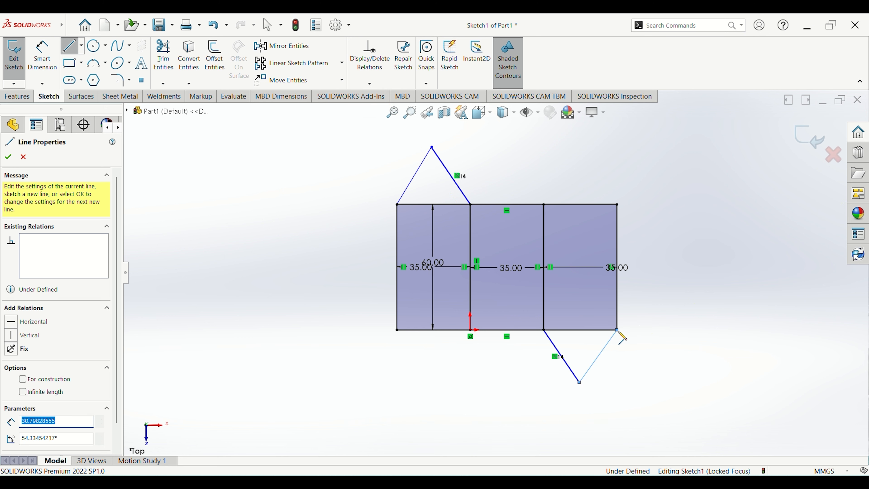
right_click(621, 338)
left_click(639, 338)
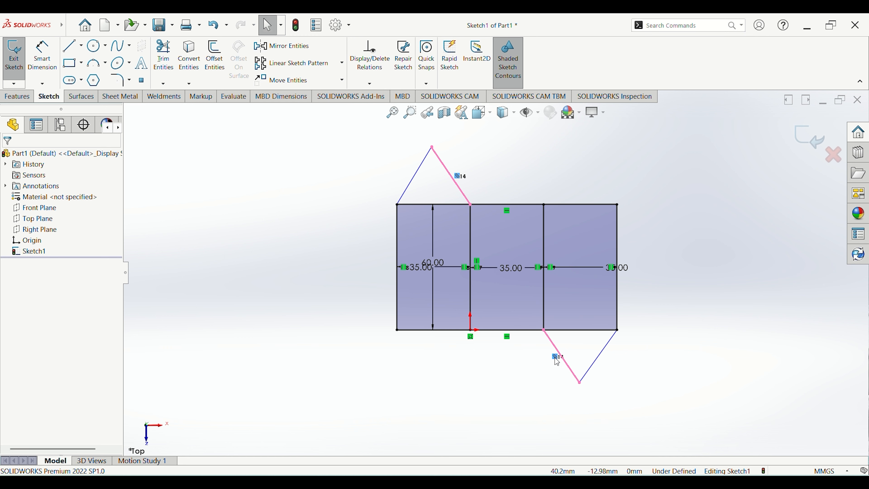
key("Delete")
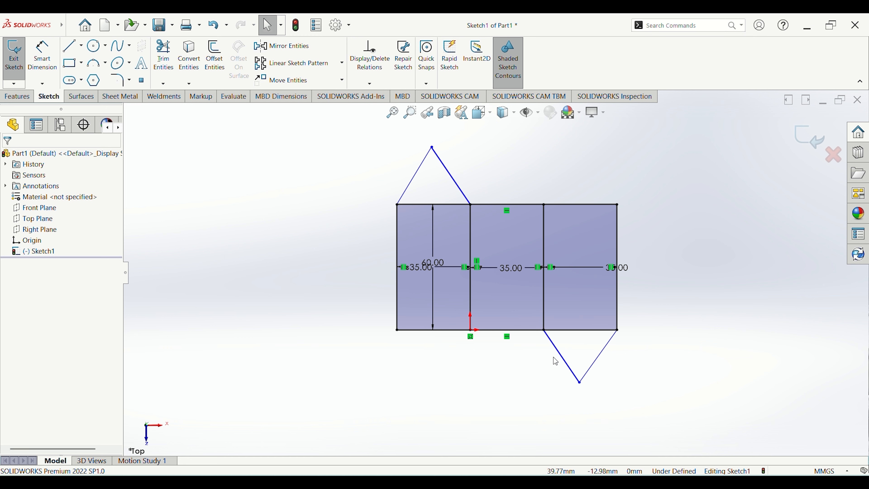
Dimension the upper triangle's two sloping sides, 24.47 mm for the left one and 24.75 mm for the right one
left_click(51, 67)
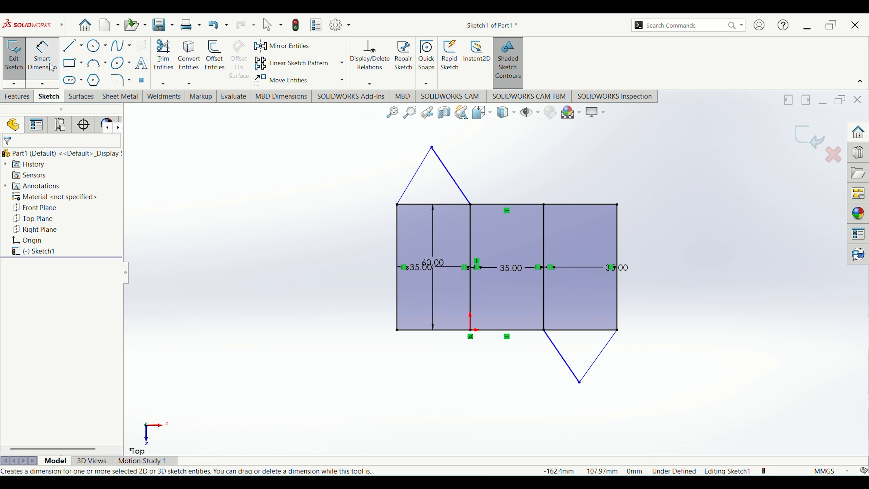
left_click(415, 181)
left_click(399, 171)
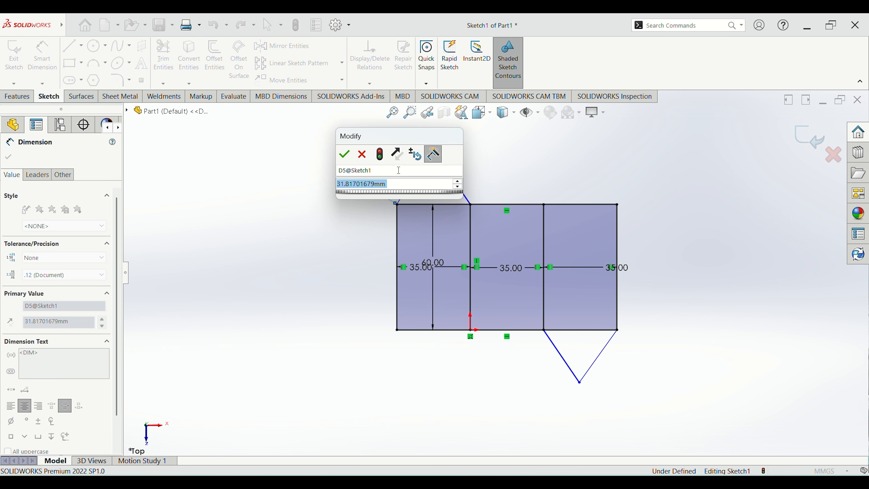
type("24.47")
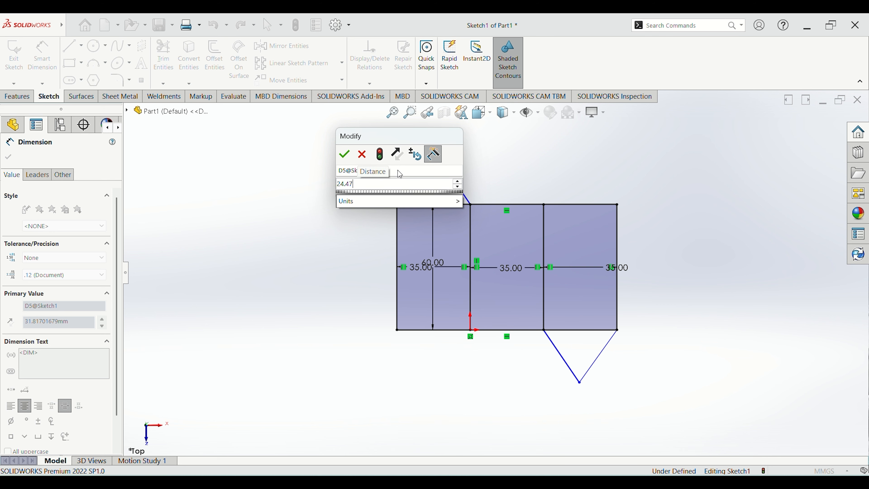
key("Return")
left_click(450, 184)
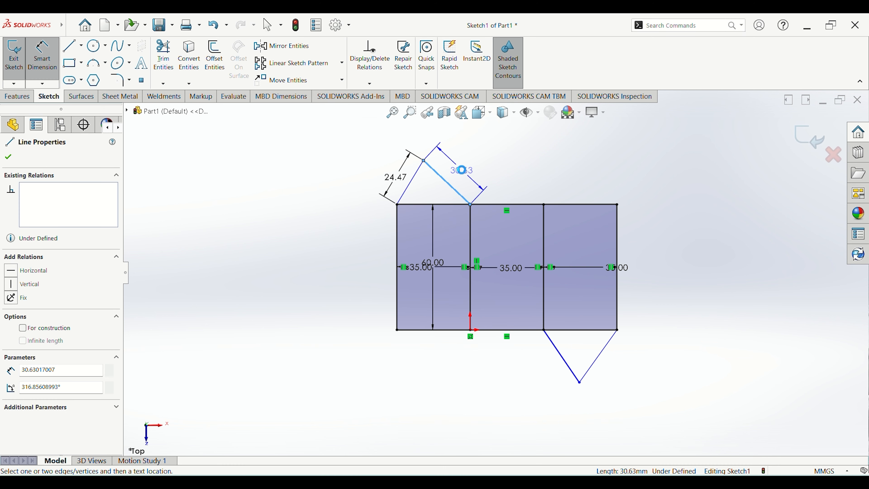
left_click(458, 170)
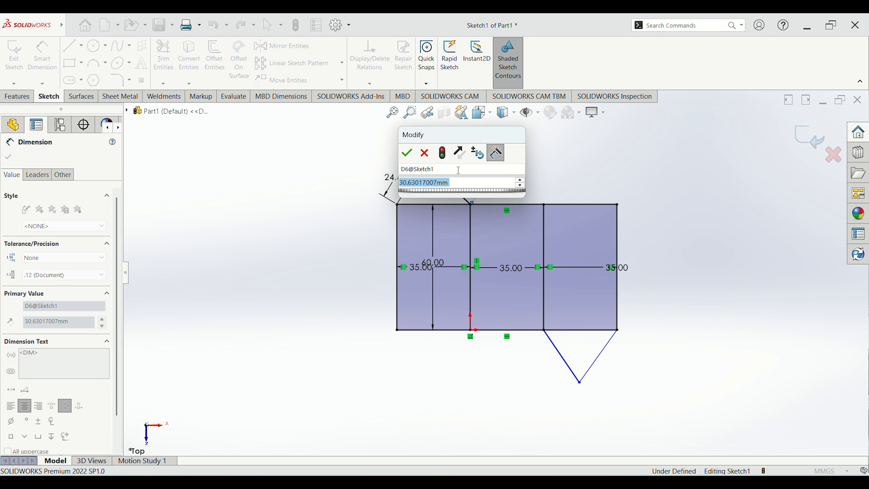
type("24.75")
key("Return")
Dimension both sloping sides of the lower triangle to 35 mm and finish dimensioning
left_click(563, 359)
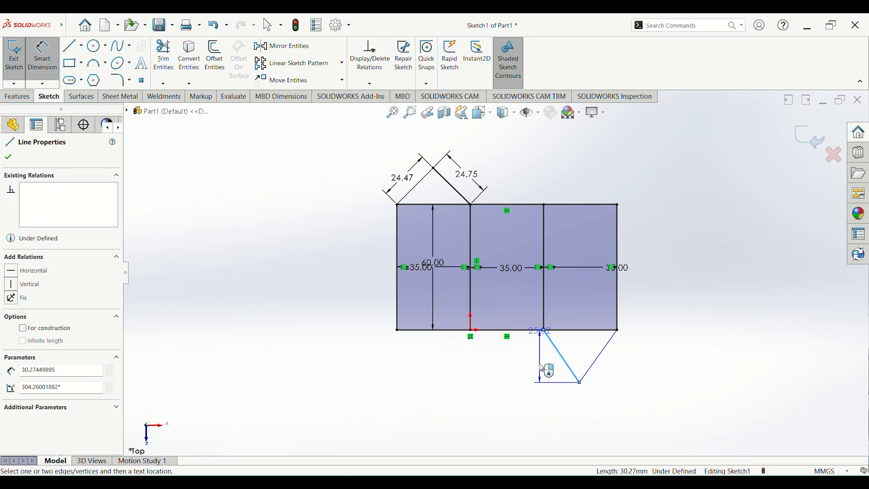
left_click(538, 356)
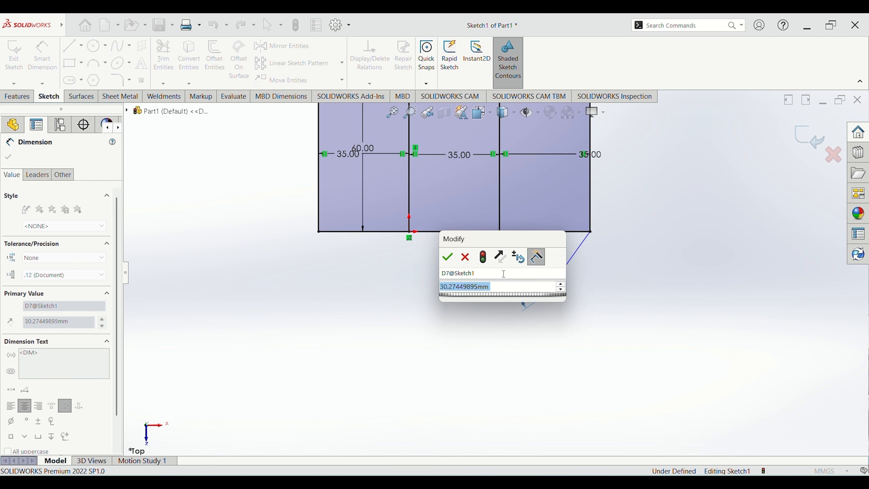
type("35")
key("Return")
left_click(559, 285)
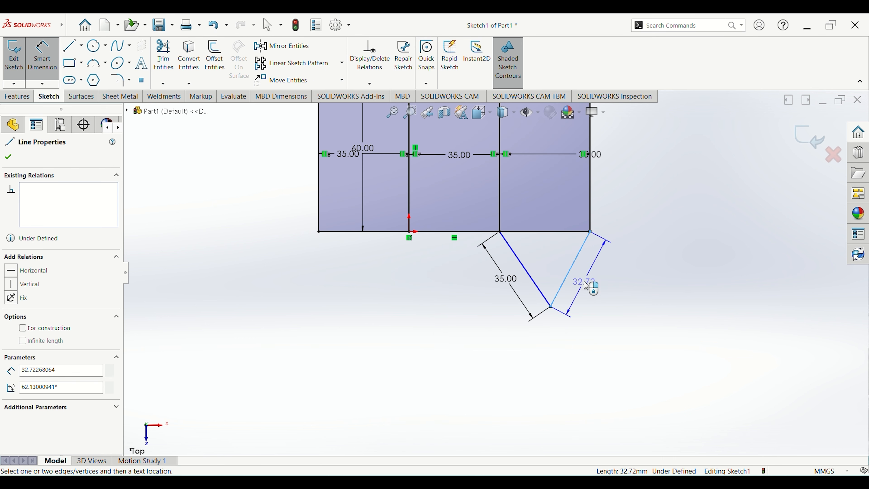
left_click(585, 286)
type("35")
key("Return")
scroll(495, 273, "up", 3)
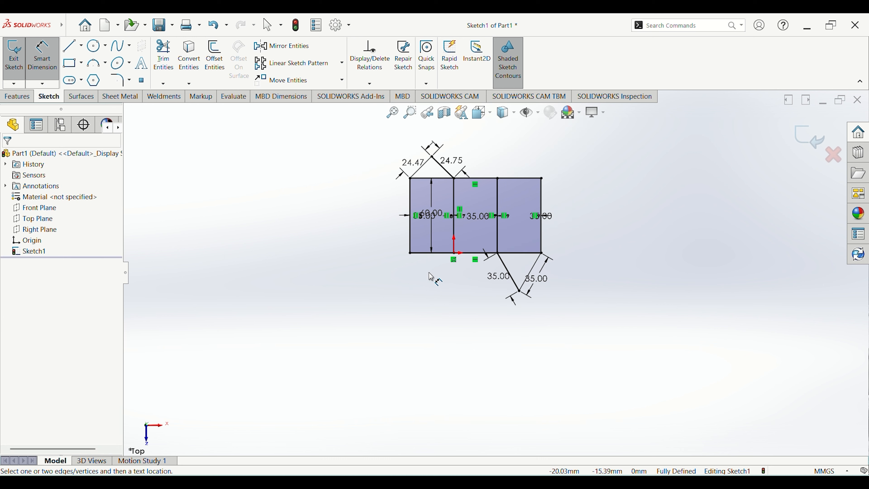
key("Escape")
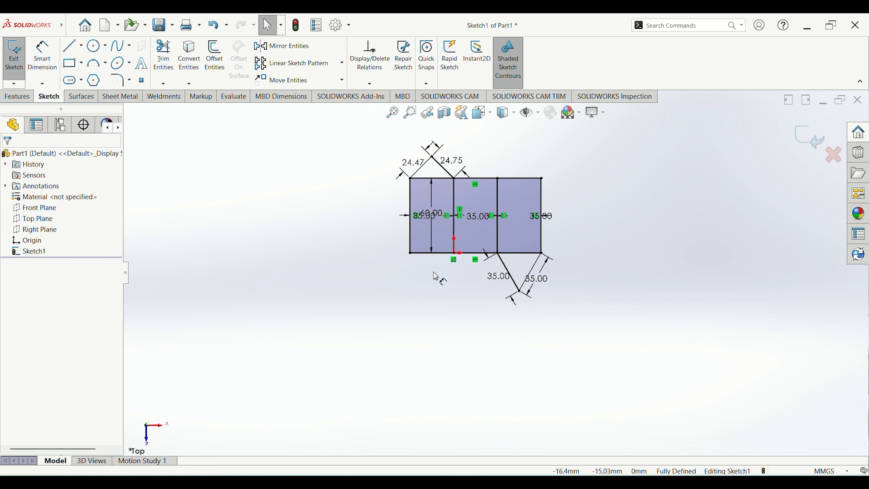